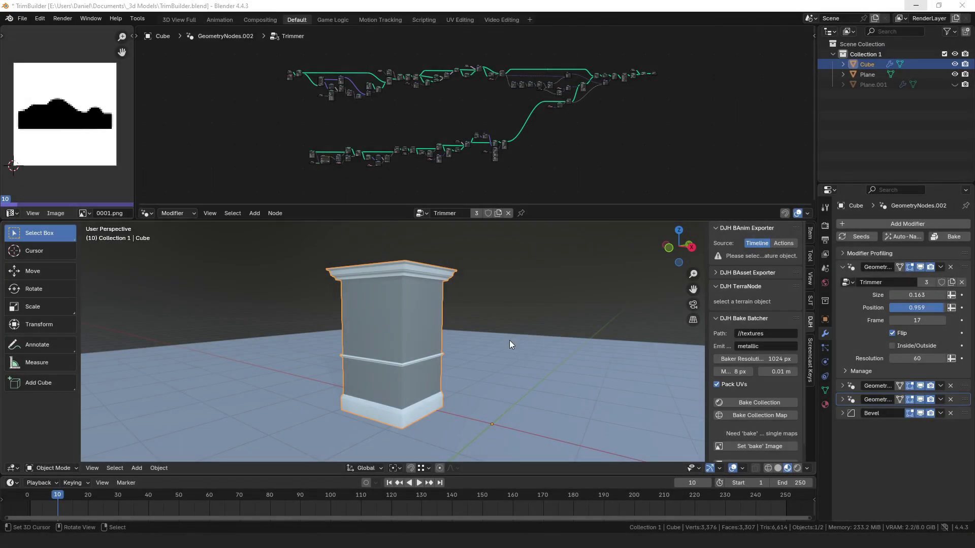
- Examine the column's top, middle and base trims from several angles alongside the black-and-white profile image
middle_drag(510, 340, 485, 332)
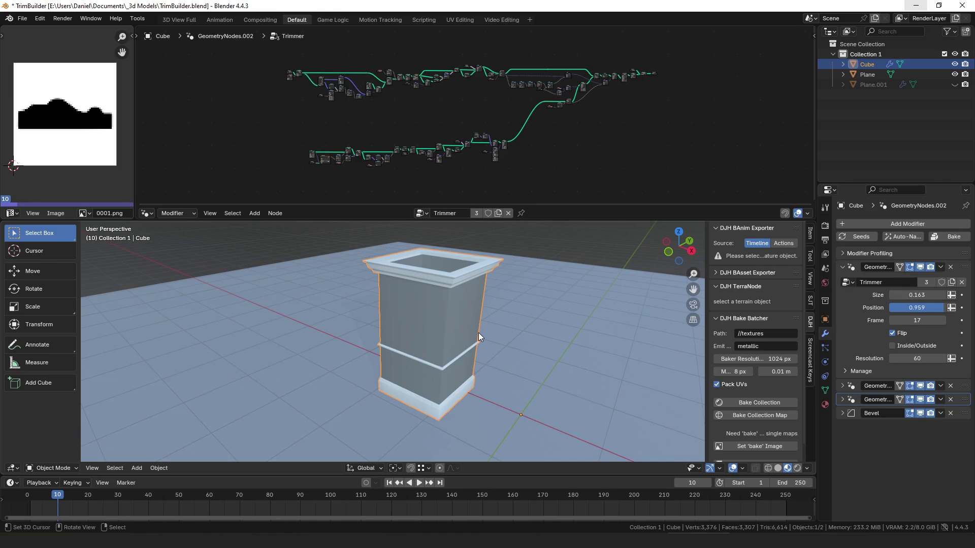
middle_drag(81, 114, 80, 114)
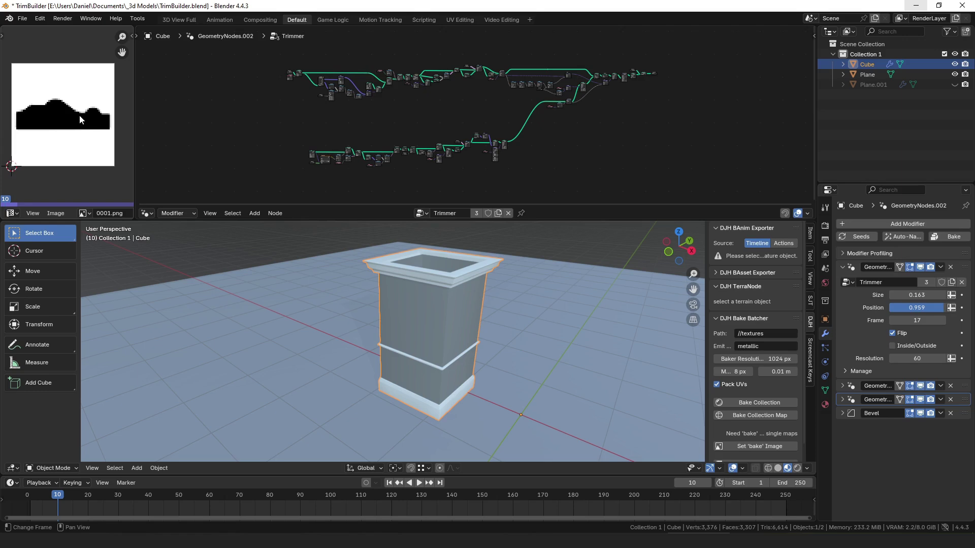
scroll(402, 267, up, 5)
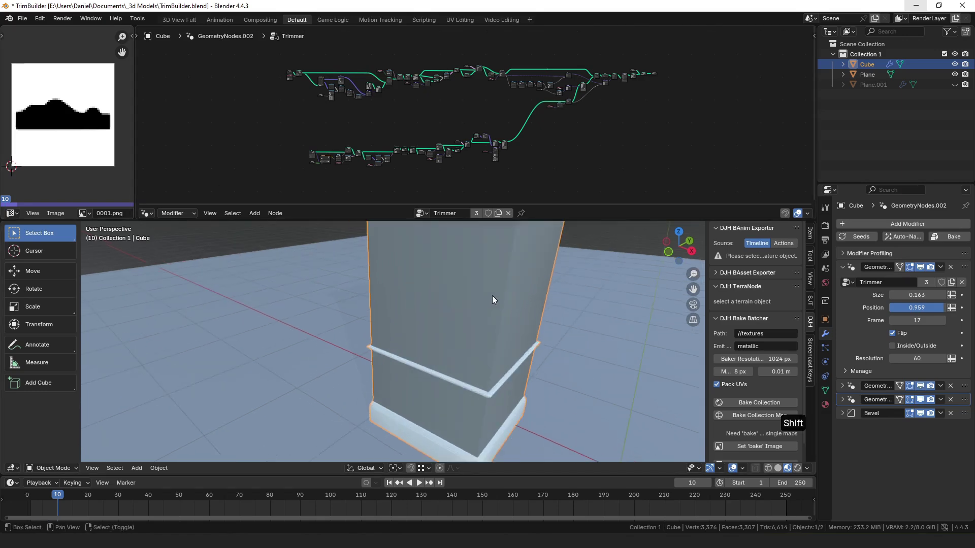
middle_drag(451, 331, 547, 282)
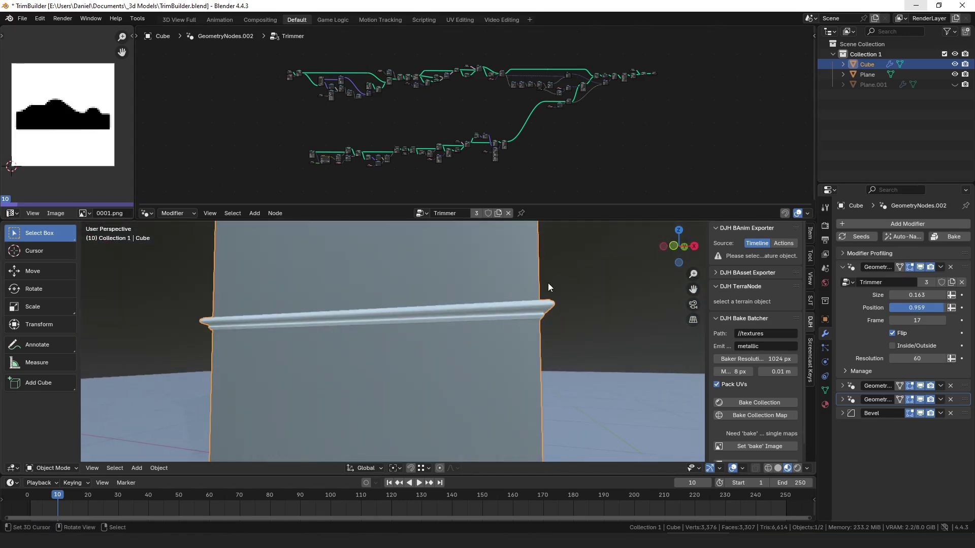
scroll(542, 280, down, 6)
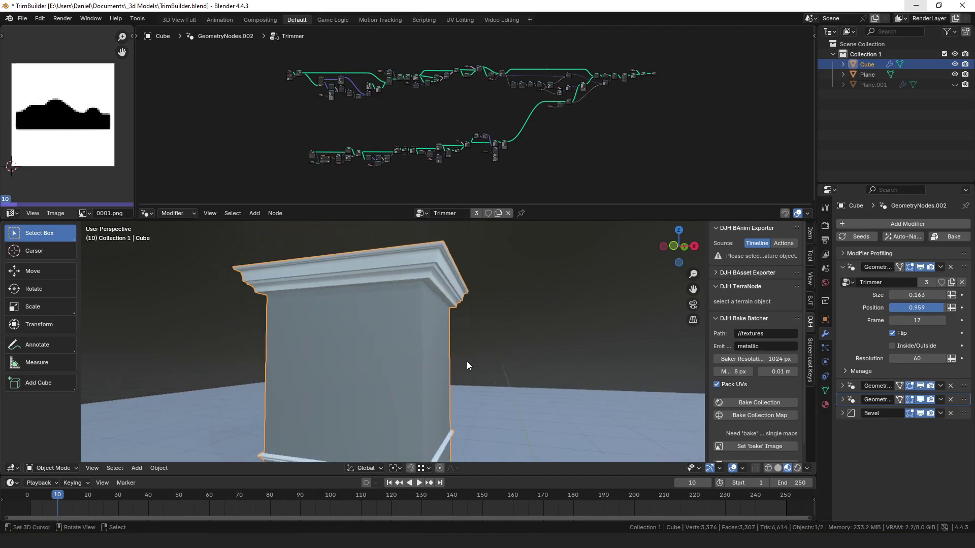
key(Left)
key(Right)
key(Right)
key(Left)
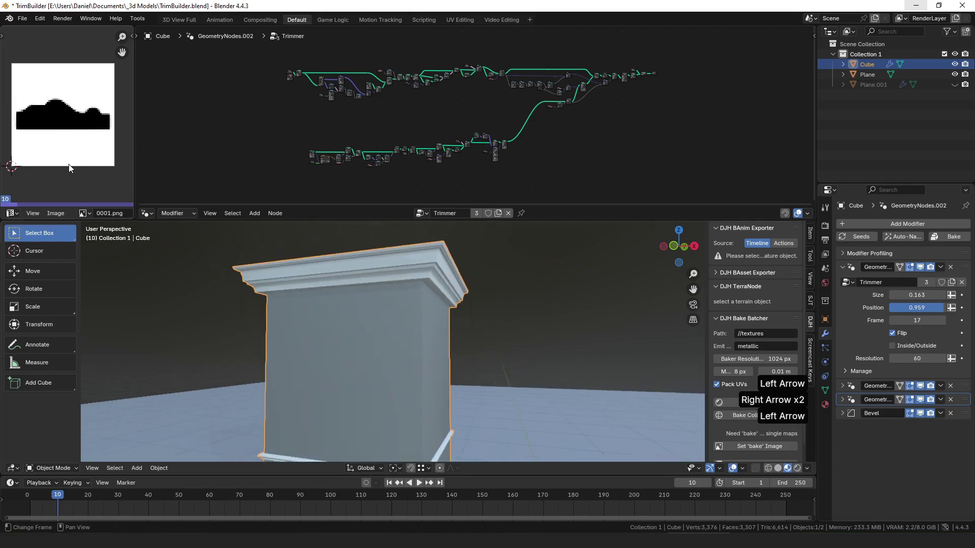
middle_drag(437, 320, 423, 343)
scroll(422, 343, up, 5)
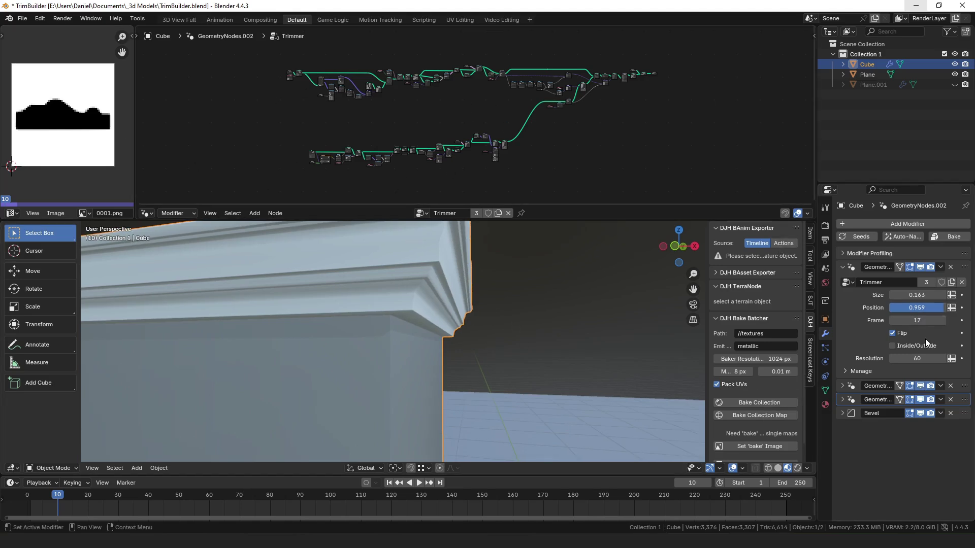
- Set the first Trimmer modifier's Frame to 38 to give the column's top trim a different profile
drag(925, 320, 960, 320)
scroll(416, 315, down, 7)
middle_drag(416, 315, 422, 345)
scroll(421, 346, up, 7)
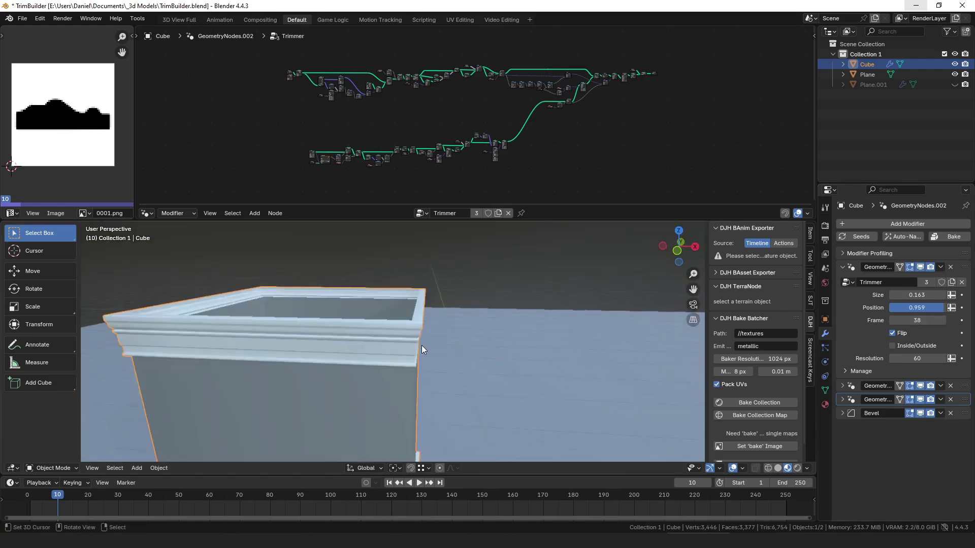
- Bevel one vertical corner edge of the column's base mesh into a rounded multi-segment corner
key(Tab)
scroll(429, 340, down, 5)
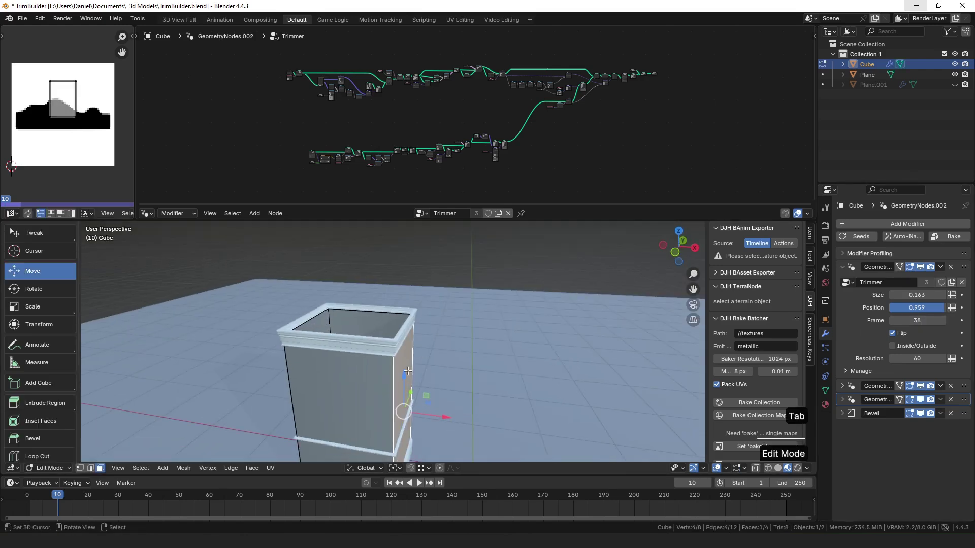
key(2)
click(393, 396)
key(ctrl+b)
scroll(457, 381, up, 9)
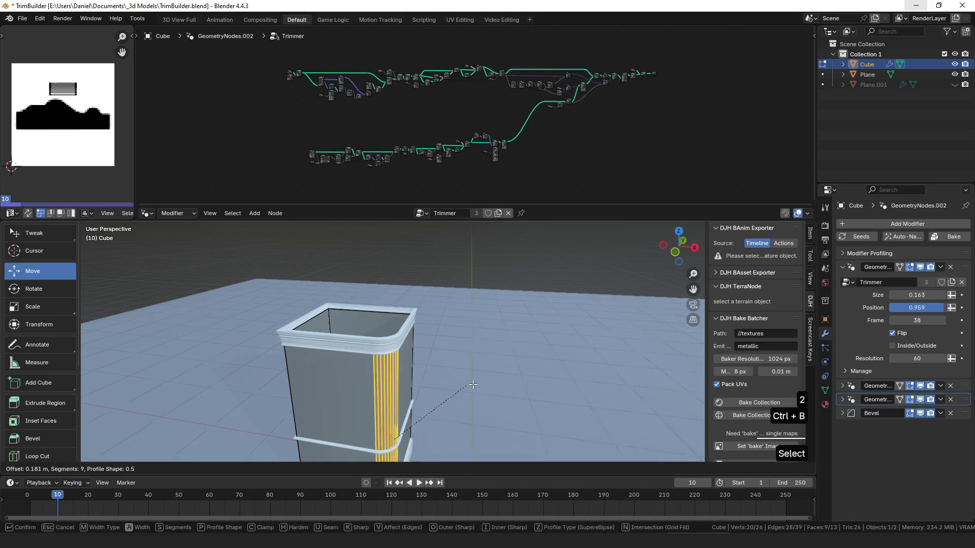
click(507, 372)
- Extrude the flat side face next to the rounded corner outward by about 0.84 m
scroll(386, 332, up, 6)
middle_drag(421, 340, 500, 336)
key(3)
right_click(466, 348)
scroll(466, 350, down, 4)
key(e)
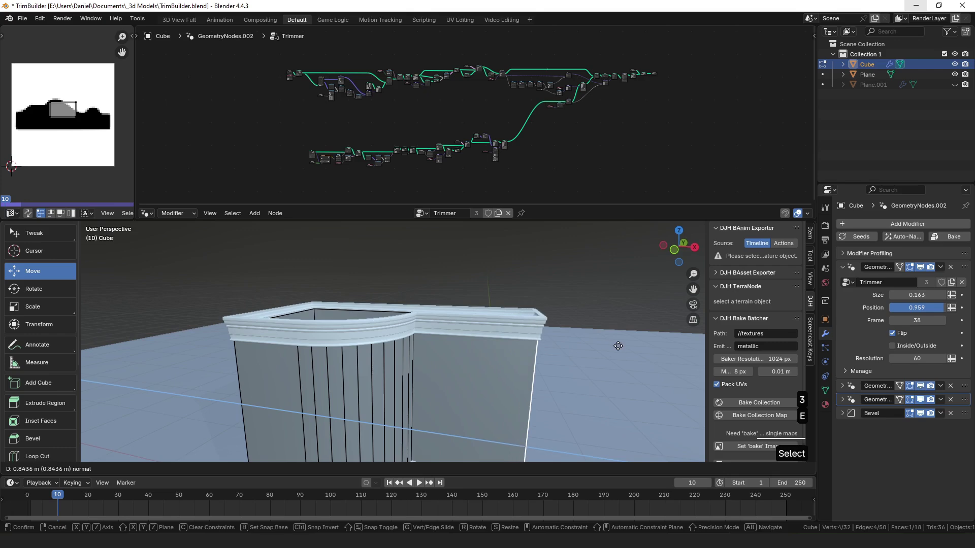
click(616, 346)
- Extrude the flat face on the other side of the rounded corner outward and return to Object Mode
right_click(270, 356)
middle_drag(367, 351, 280, 351)
key(e)
click(144, 344)
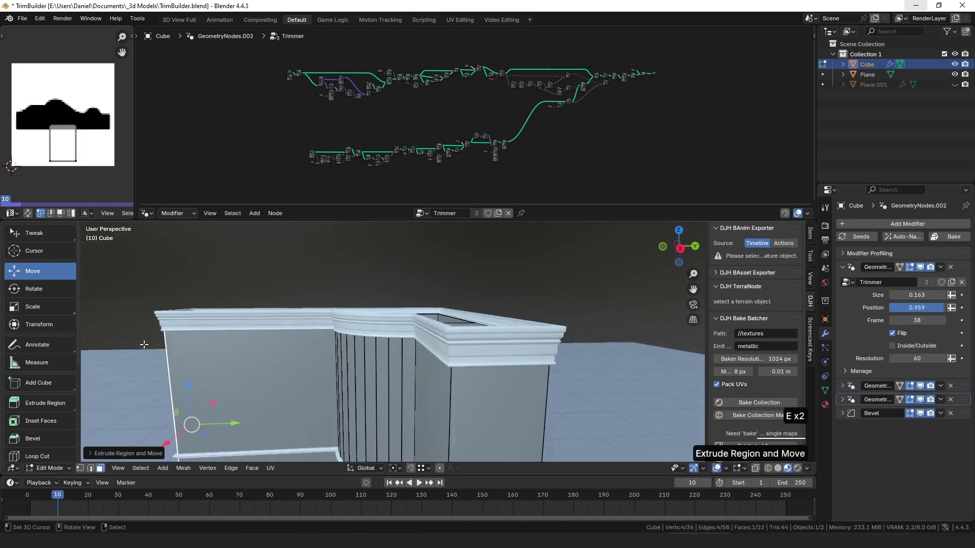
shift+middle_drag(364, 358, 483, 315)
key(Tab)
scroll(453, 349, up, 4)
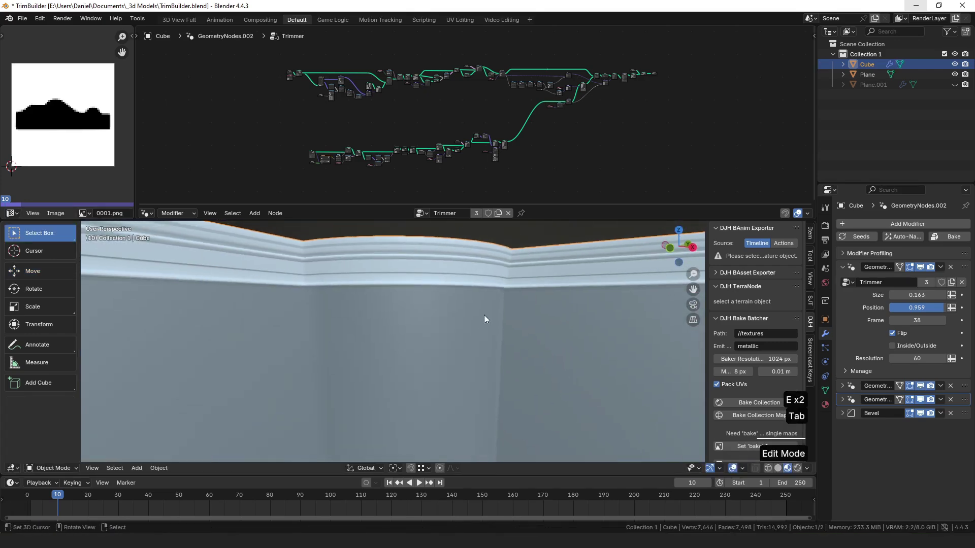
scroll(484, 314, down, 4)
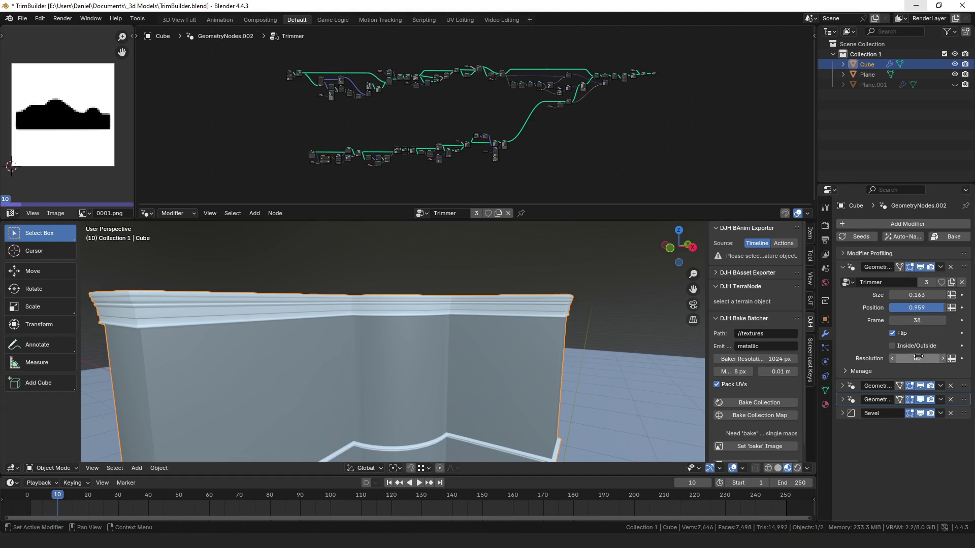
mouse_move(925, 309)
mouse_down()
mouse_move(912, 309)
mouse_move(942, 306)
mouse_up()
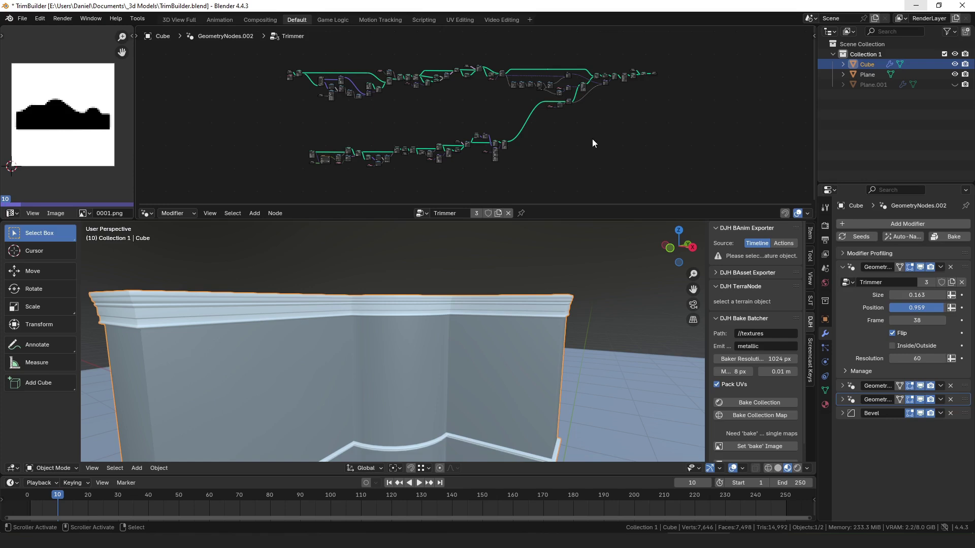
mouse_move(568, 174)
mouse_down()
mouse_move(309, 167)
mouse_move(566, 168)
mouse_up()
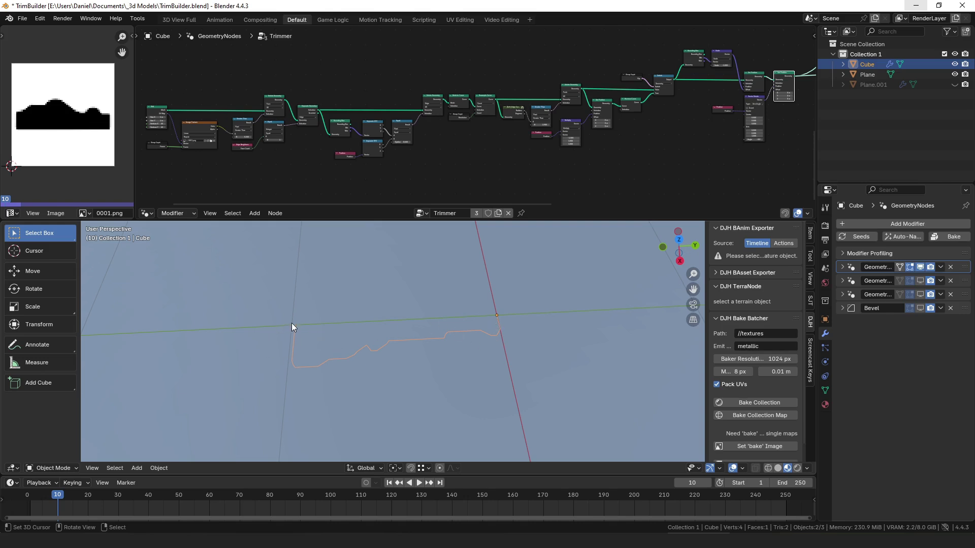
key(d)
mouse_move(291, 323)
mouse_down()
mouse_move(326, 366)
mouse_move(480, 340)
mouse_move(505, 306)
mouse_up()
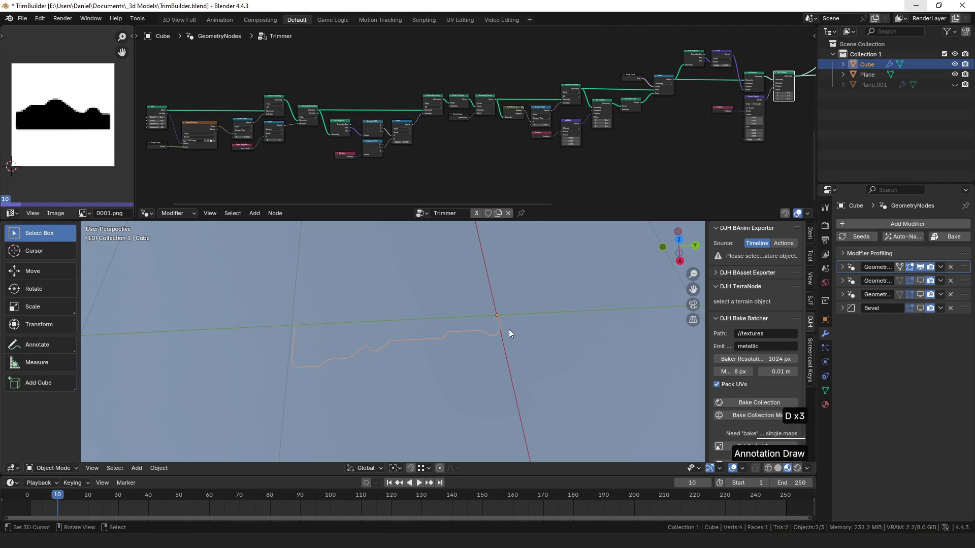
- Preview the Grid node's mesh output in the viewport and inspect its connection to the Image Texture node
middle_drag(340, 134, 490, 145)
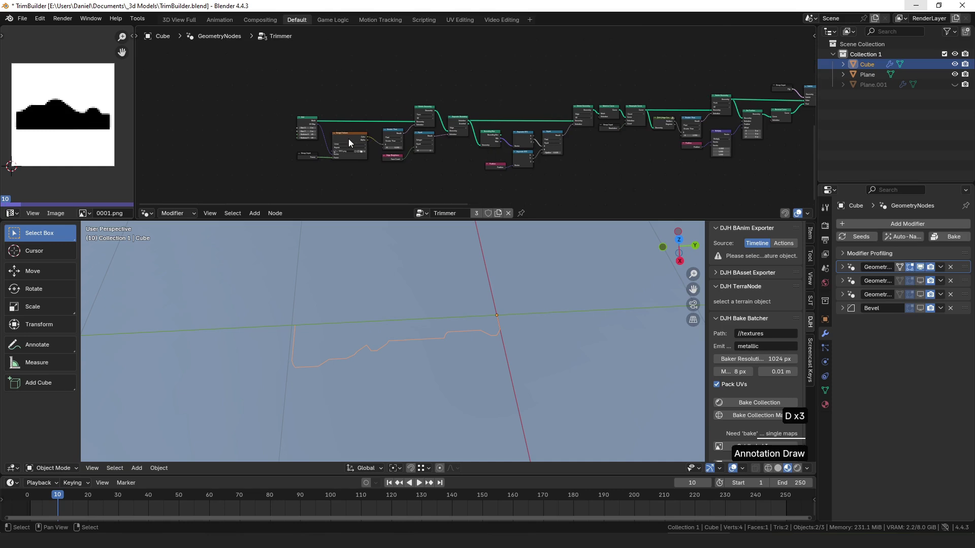
scroll(273, 121, up, 1)
alt+shift+click(276, 121)
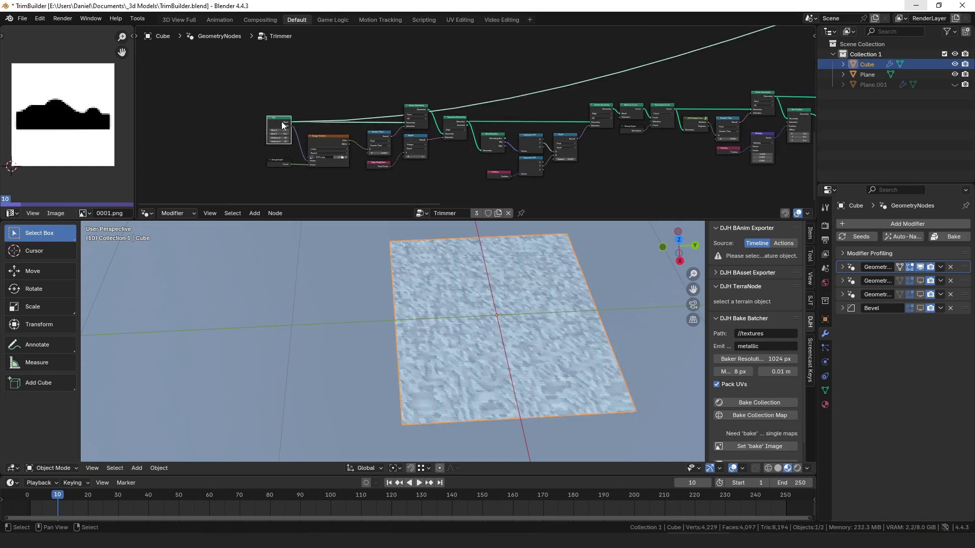
scroll(337, 94, up, 3)
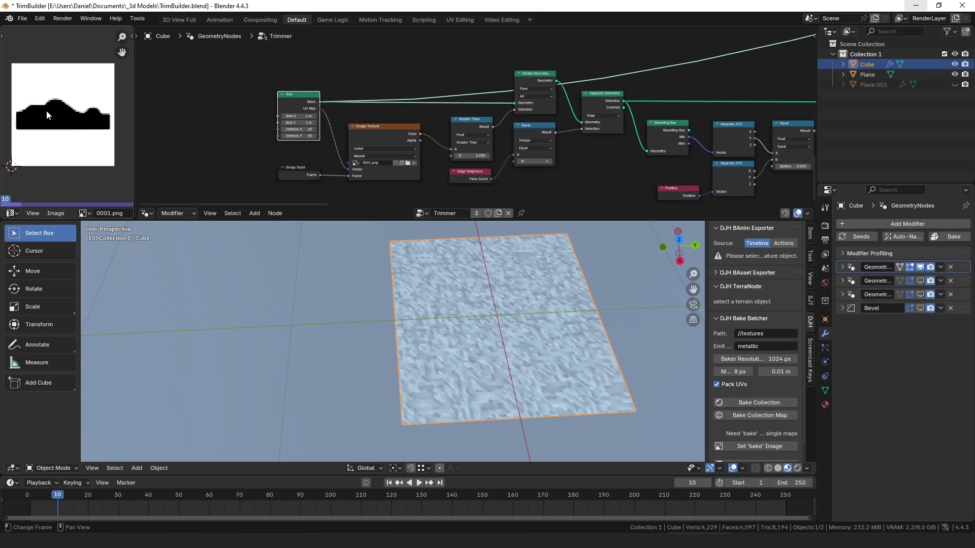
scroll(335, 132, up, 3)
middle_drag(376, 133, 411, 117)
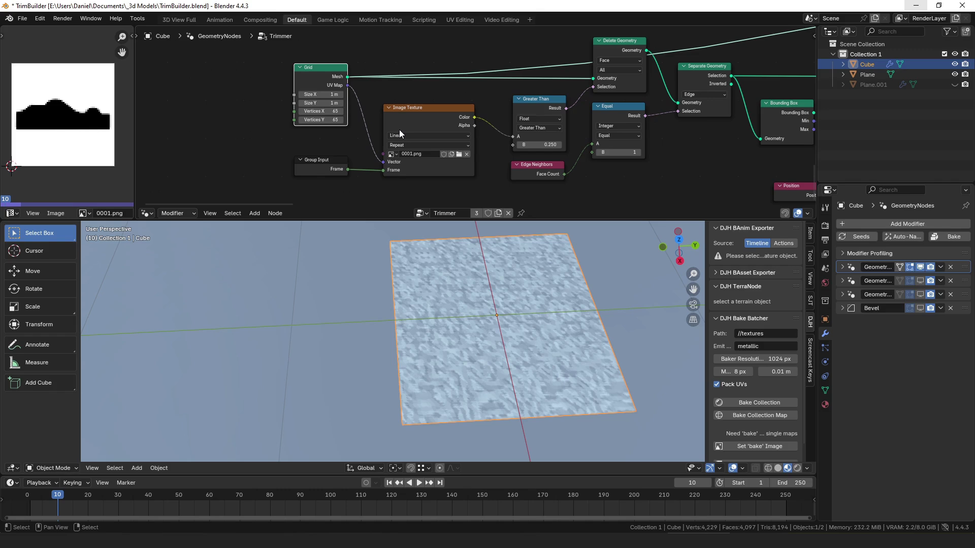
scroll(399, 130, up, 2)
click(246, 110)
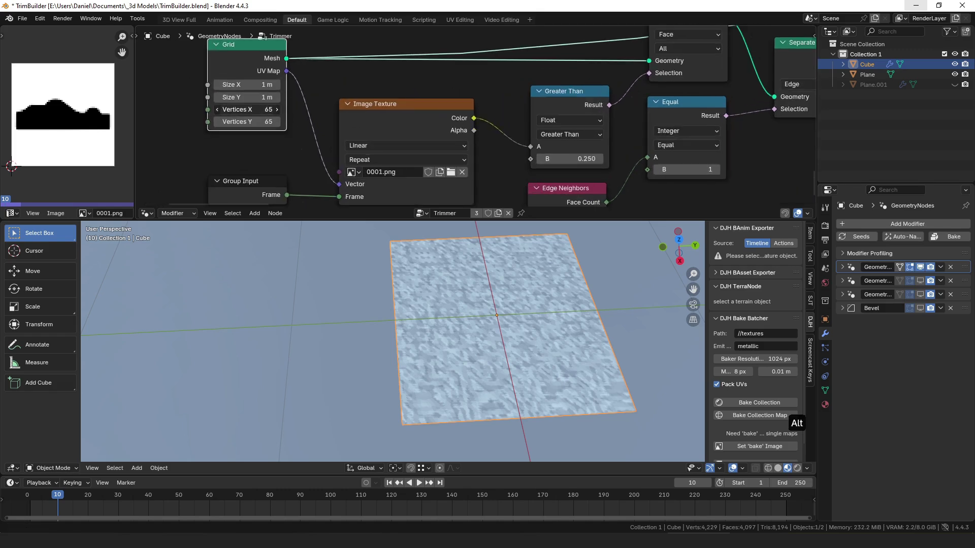
- Add an Image node feeding the Image Texture's Image input, and an Image Info node linked to the same image
click(264, 149)
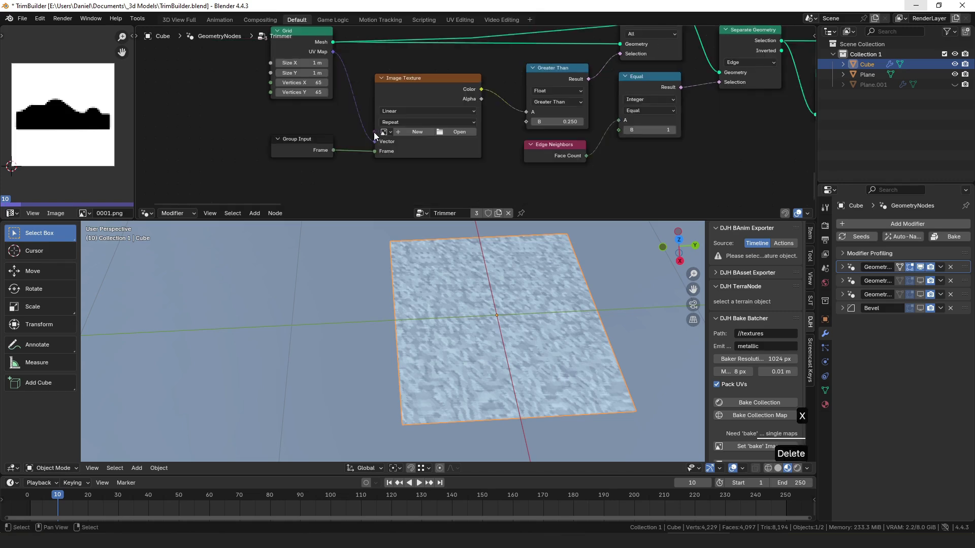
drag(374, 132, 235, 184)
text(im)
key(Return)
click(185, 111)
text(info)
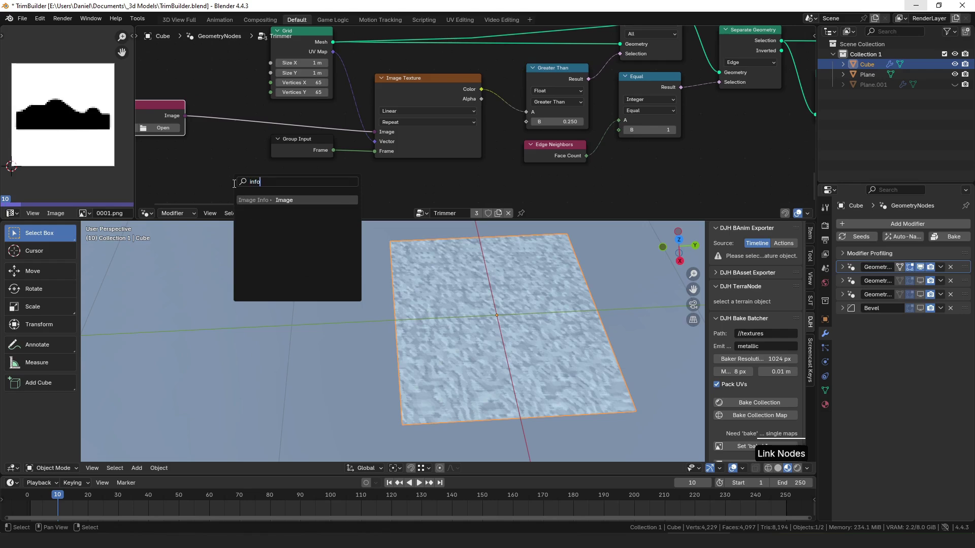
key(Return)
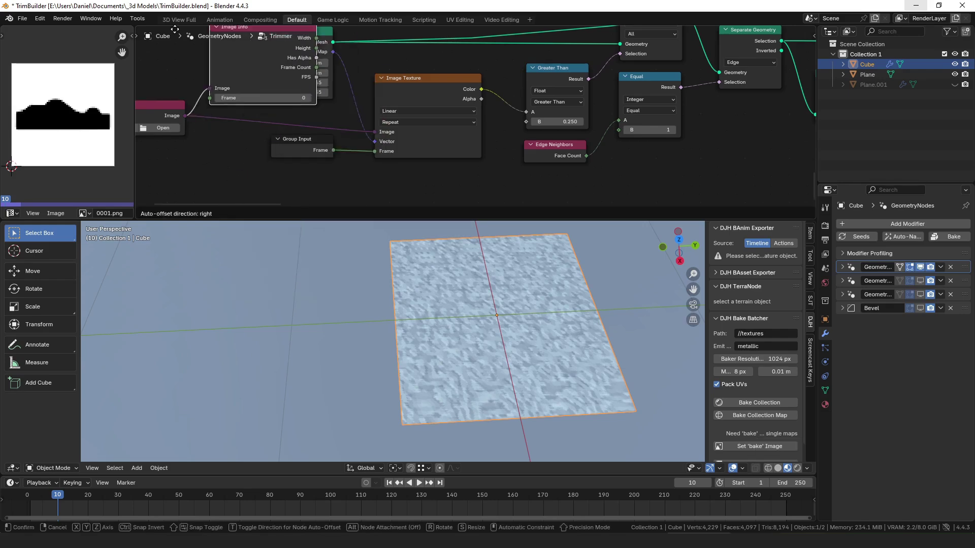
click(137, 56)
- Add a Math node set to Add on the Image Info's Width output, with its second value at 1
drag(237, 60, 284, 89)
text(add)
key(Return)
click(316, 84)
click(316, 120)
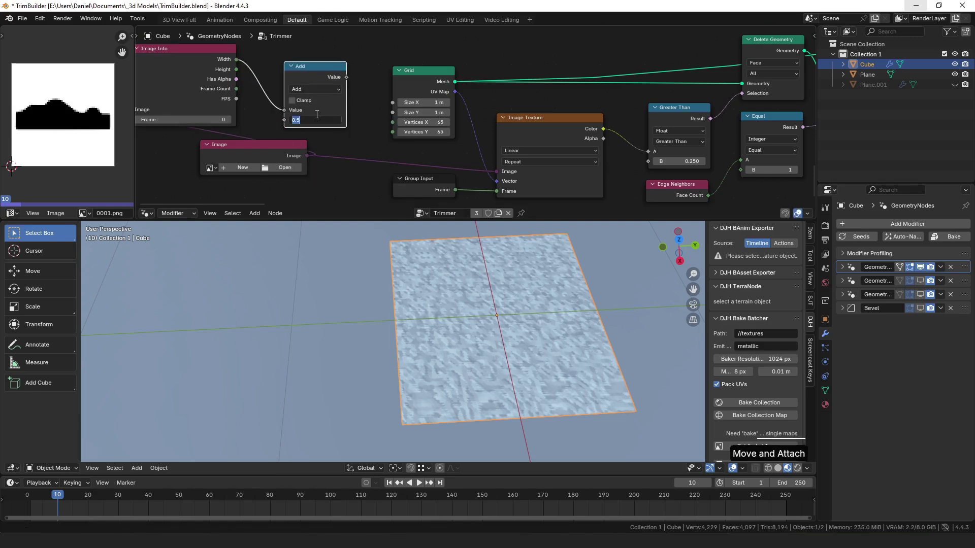
text(1)
key(Return)
- Try to link the Add node's result to the Grid node's Vertices X input
drag(346, 77, 383, 122)
click(227, 58)
click(306, 72)
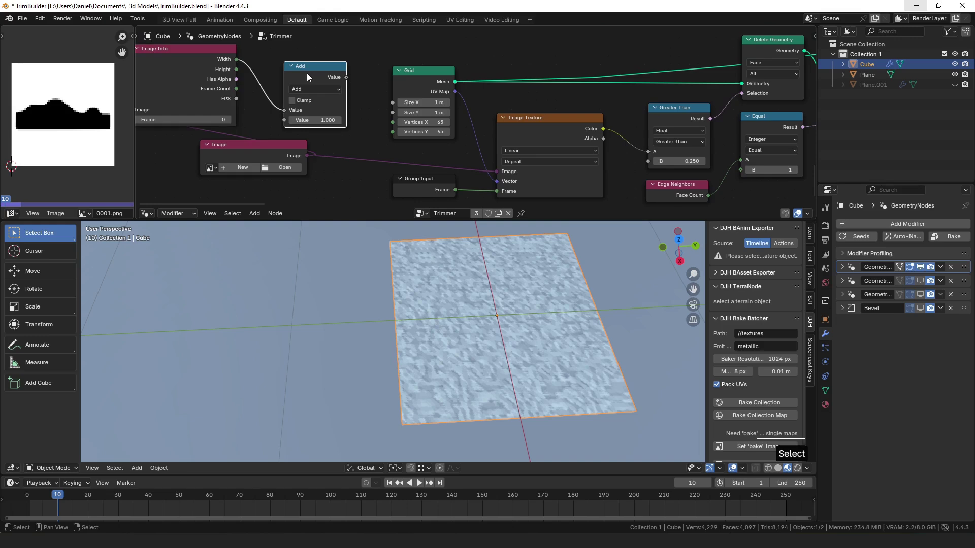
- Delete the Image, Image Info and Add nodes beside the Grid node
drag(355, 56, 302, 81)
scroll(325, 68, down, 6)
drag(367, 56, 244, 173)
key(x)
middle_drag(394, 147, 285, 135)
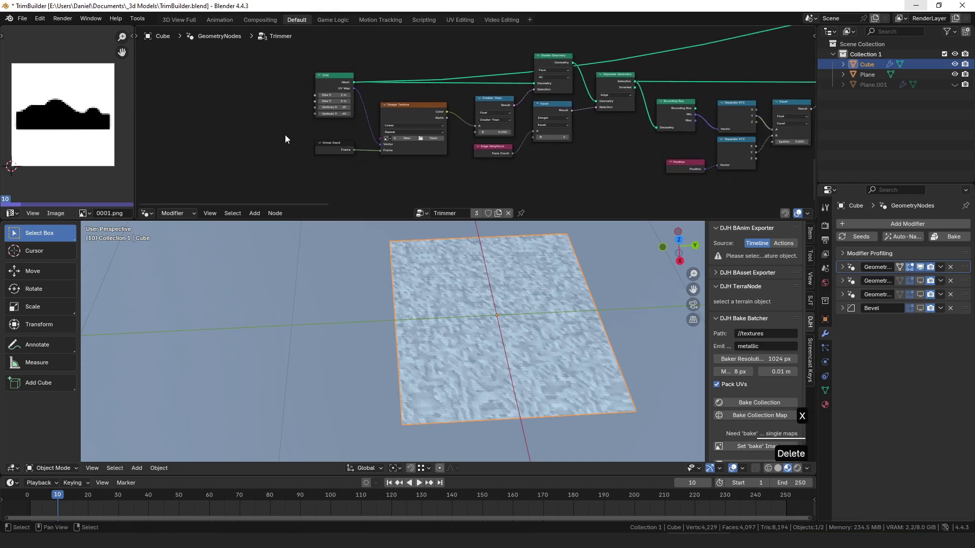
- Examine the Grid node's size and vertex counts together with the Image Texture node it feeds
scroll(388, 133, up, 2)
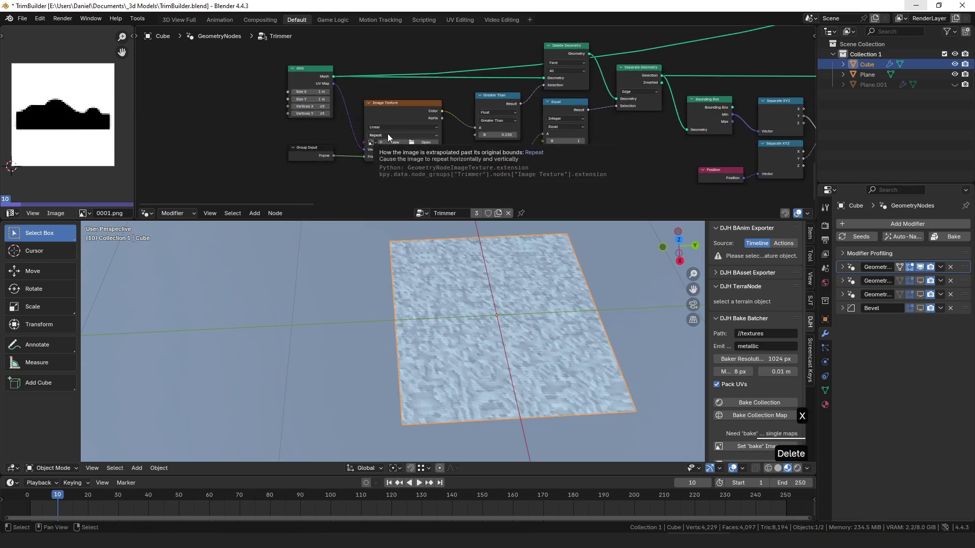
scroll(404, 99, up, 2)
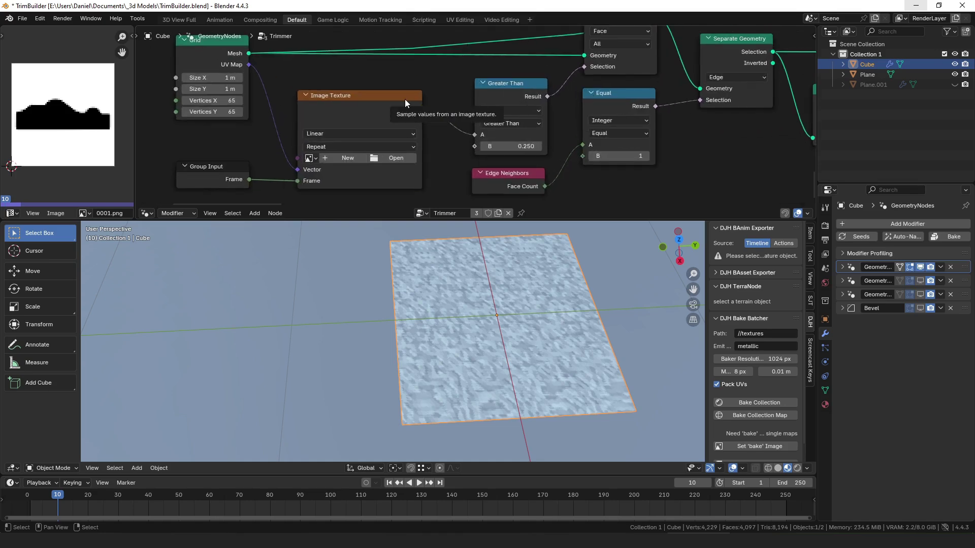
middle_drag(404, 100, 439, 118)
drag(251, 61, 254, 58)
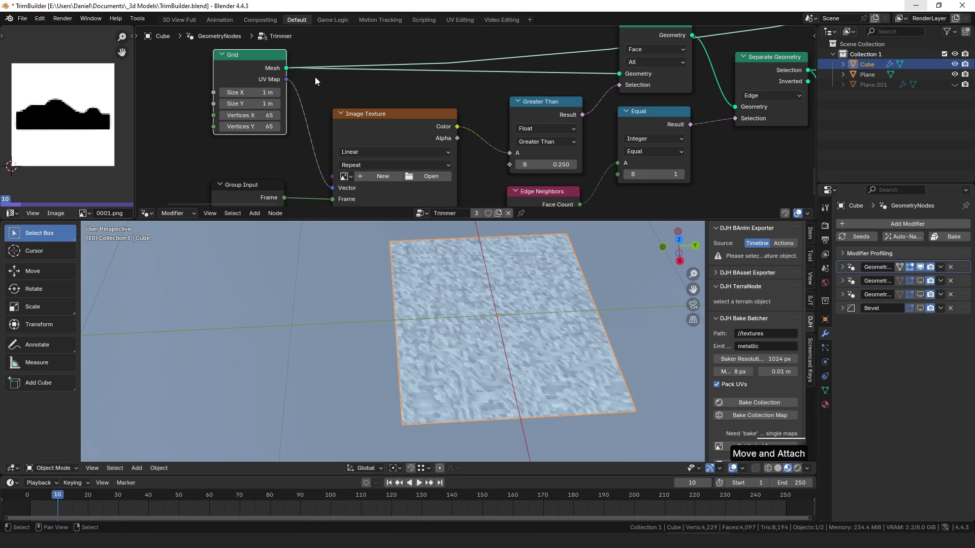
drag(259, 63, 257, 65)
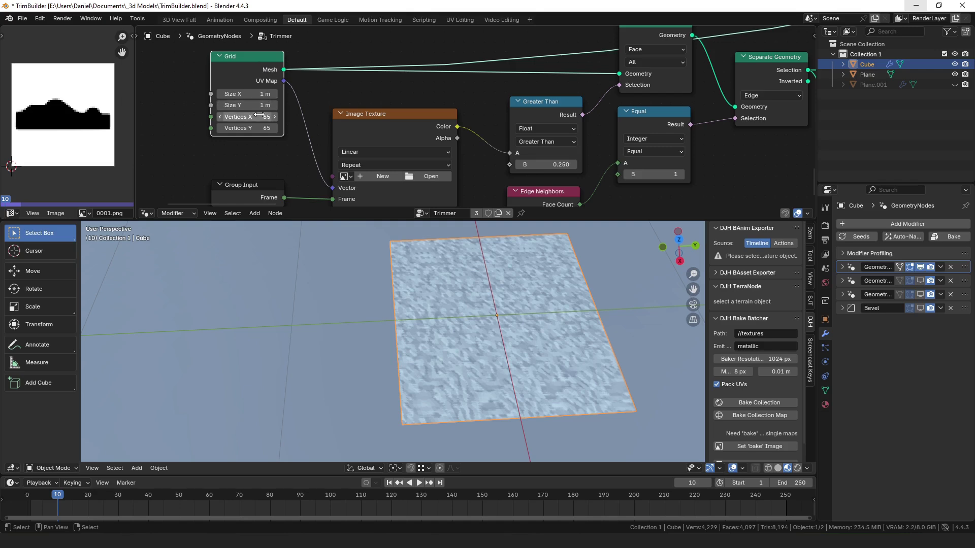
key(alt)
drag(249, 117, 262, 127)
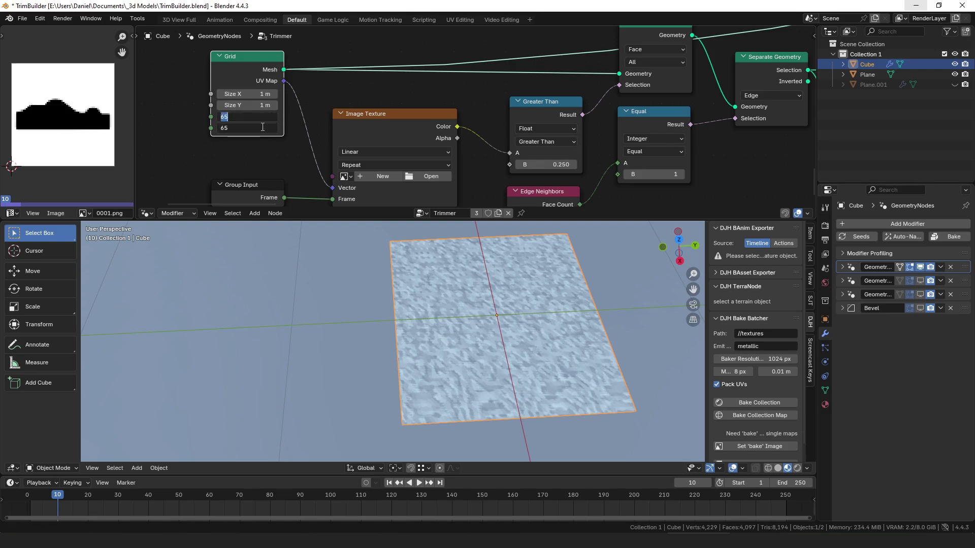
key(Escape)
drag(236, 62, 241, 53)
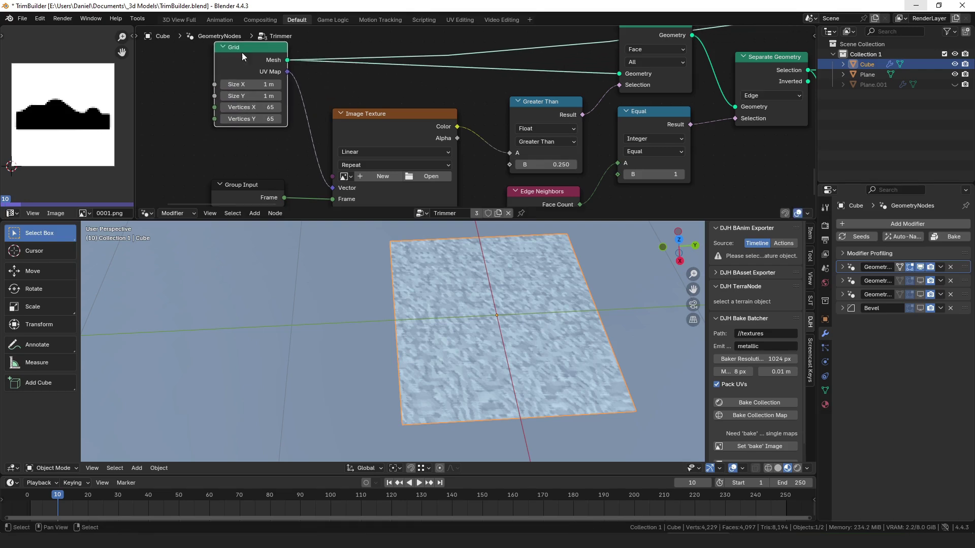
scroll(447, 101, down, 4)
middle_drag(422, 119, 373, 124)
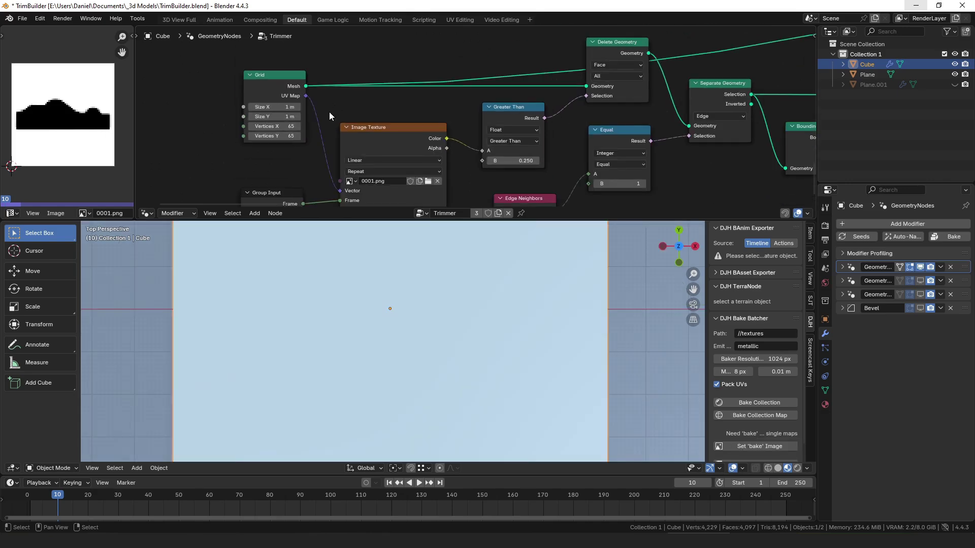
- Add a Viewer node above the Greater Than node, with its Value fed by the Image Texture's Color output
middle_drag(356, 101, 354, 80)
drag(304, 75, 338, 171)
drag(386, 117, 384, 101)
middle_drag(408, 93, 418, 153)
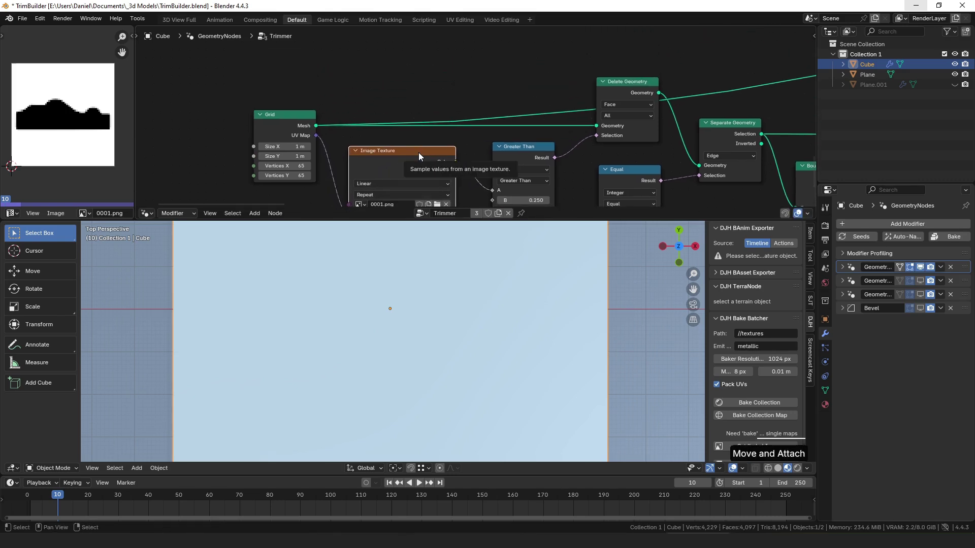
drag(455, 162, 510, 72)
text(vi)
key(Return)
click(509, 72)
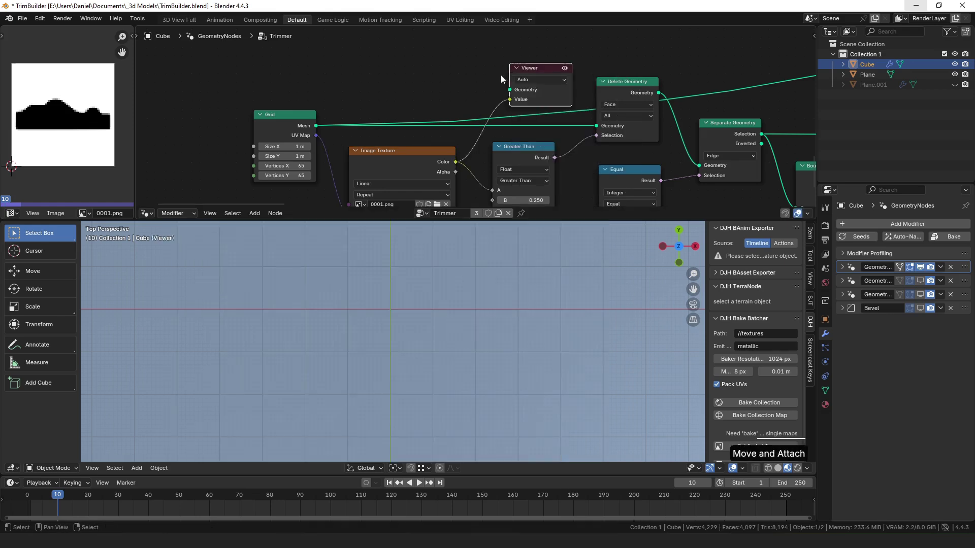
- Link the Grid's Mesh output to the Viewer's Geometry input and set the Viewer's domain to Face
ctrl+shift+click(310, 126)
click(540, 80)
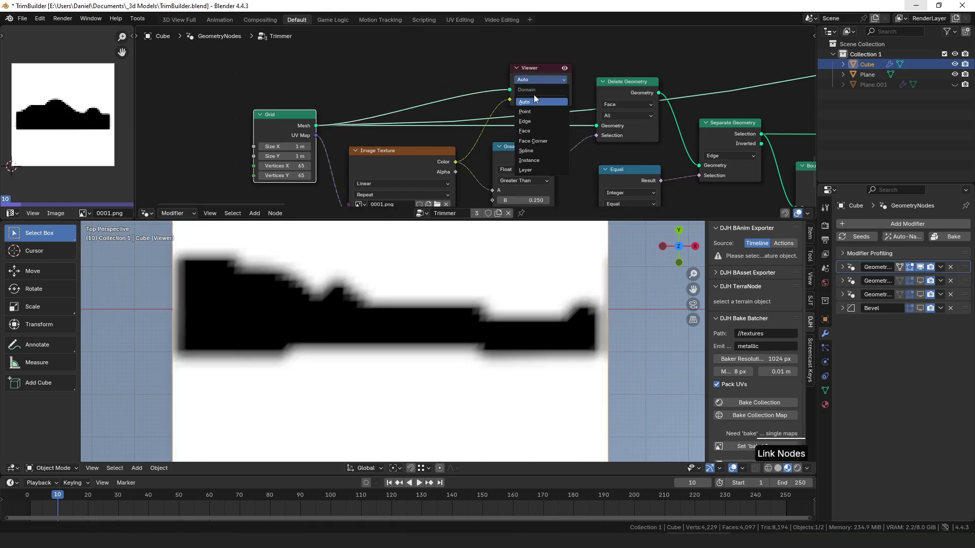
click(535, 129)
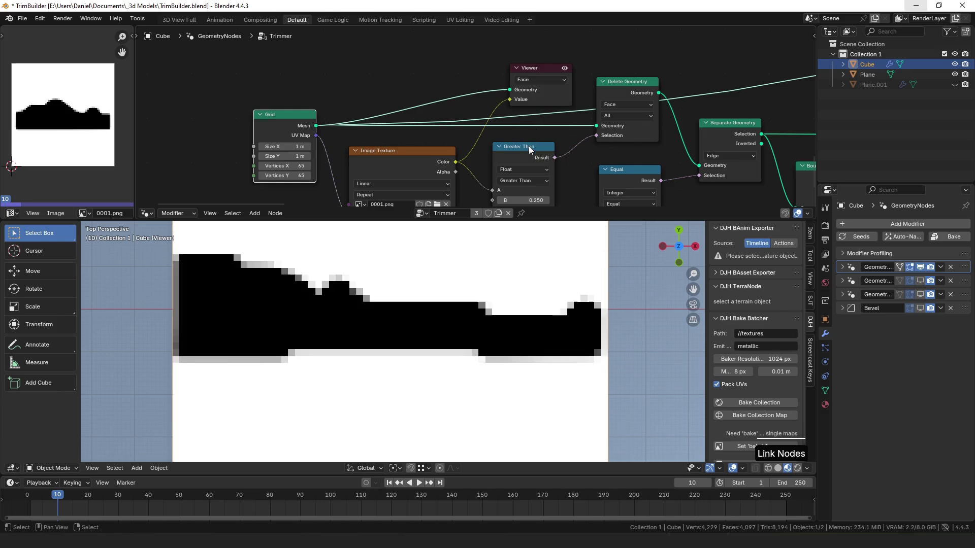
- Reposition the Viewer node and link the Greater Than node's Result to its Value input
middle_drag(549, 92, 537, 83)
click(537, 82)
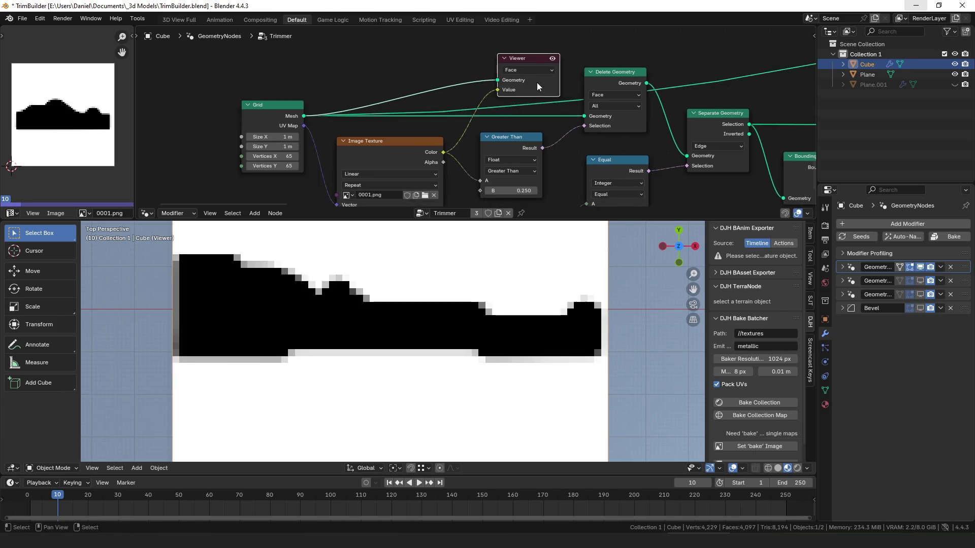
drag(537, 82, 521, 74)
middle_drag(525, 87, 509, 71)
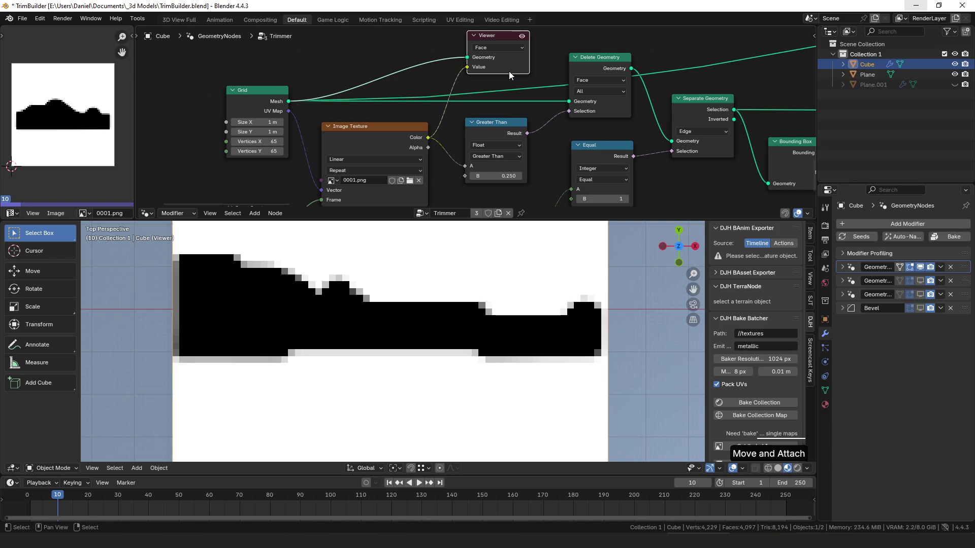
middle_drag(524, 113, 502, 140)
drag(505, 160, 442, 96)
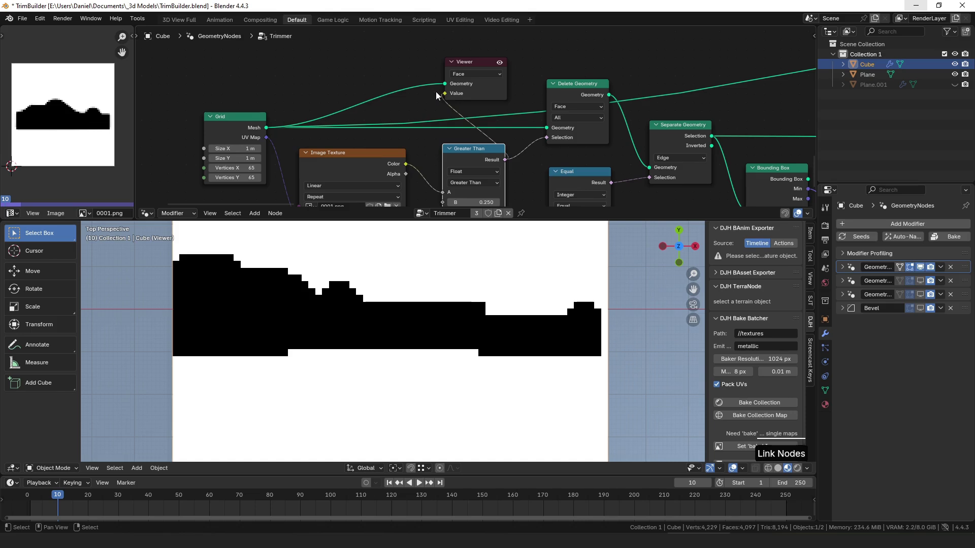
- Move the Viewer past the face Delete Geometry node and feed its Geometry input from that node's output
middle_drag(482, 202, 447, 188)
drag(446, 49, 554, 34)
drag(574, 145, 695, 83)
shift+middle_drag(578, 125, 483, 82)
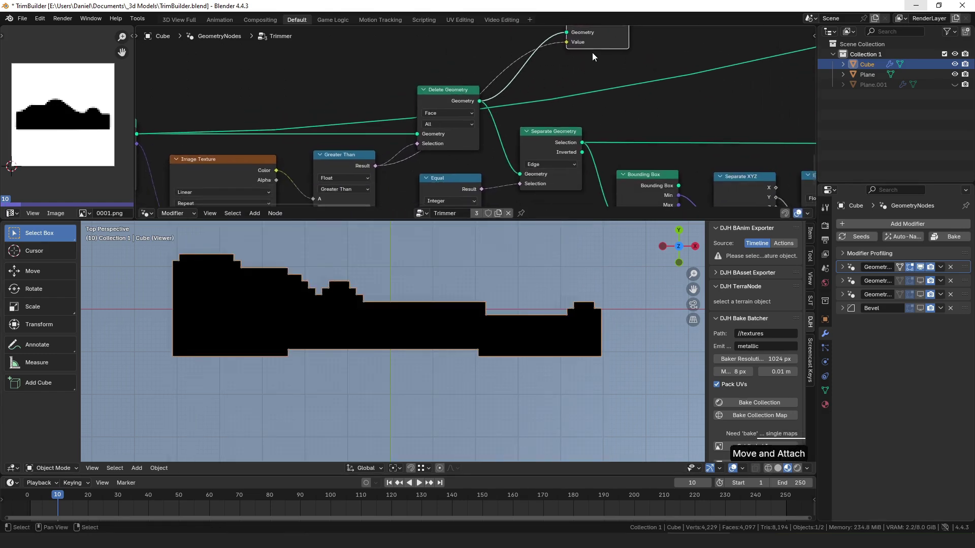
drag(585, 44, 626, 88)
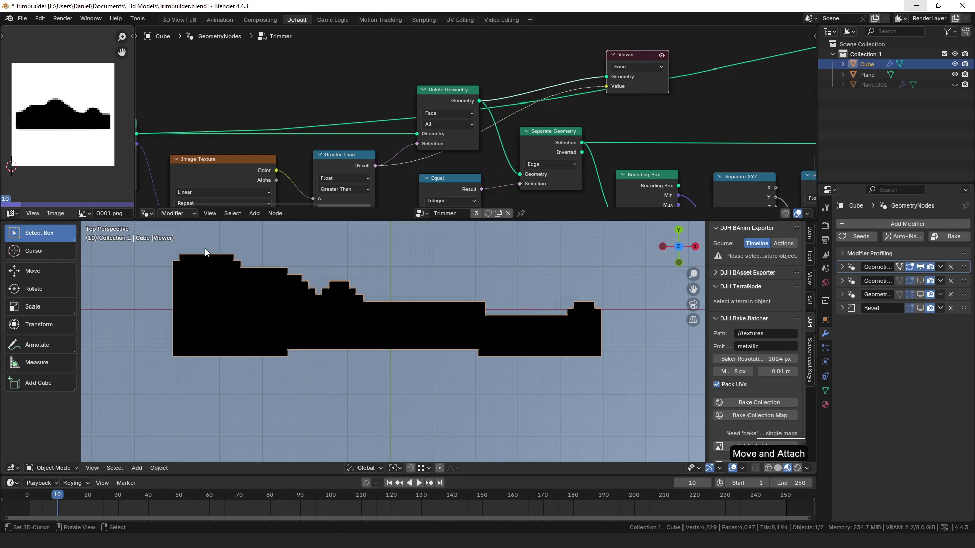
- Reposition the Viewer node and move the Edge Neighbors and integer Equal nodes apart beneath Separate Geometry
middle_drag(578, 75, 517, 58)
drag(585, 72, 616, 99)
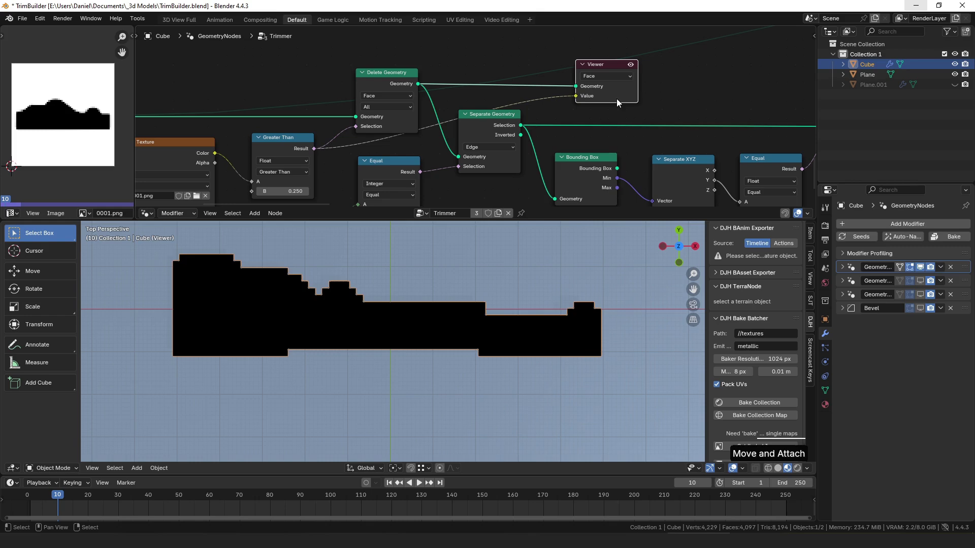
middle_drag(553, 172, 567, 105)
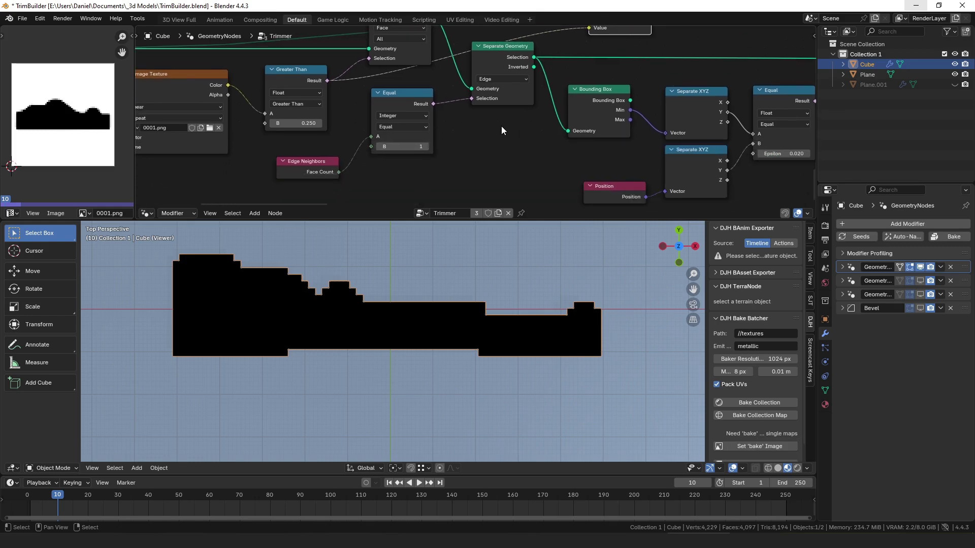
mouse_move(312, 178)
mouse_down()
mouse_move(298, 159)
mouse_move(307, 162)
mouse_up()
key(g)
drag(390, 121, 389, 121)
- Mark the profile's upper boundary edge with annotation strokes and remove the annotation layer
key(d)
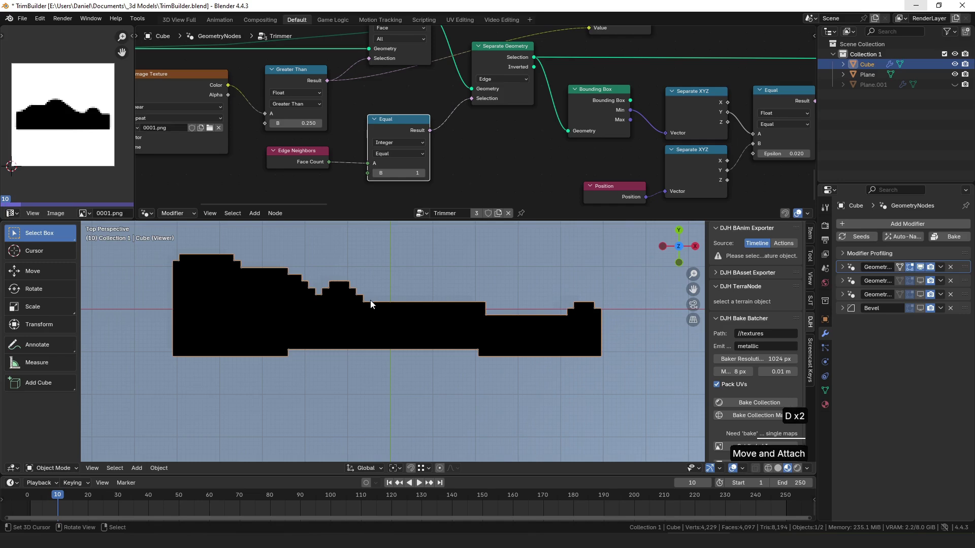
drag(371, 300, 412, 304)
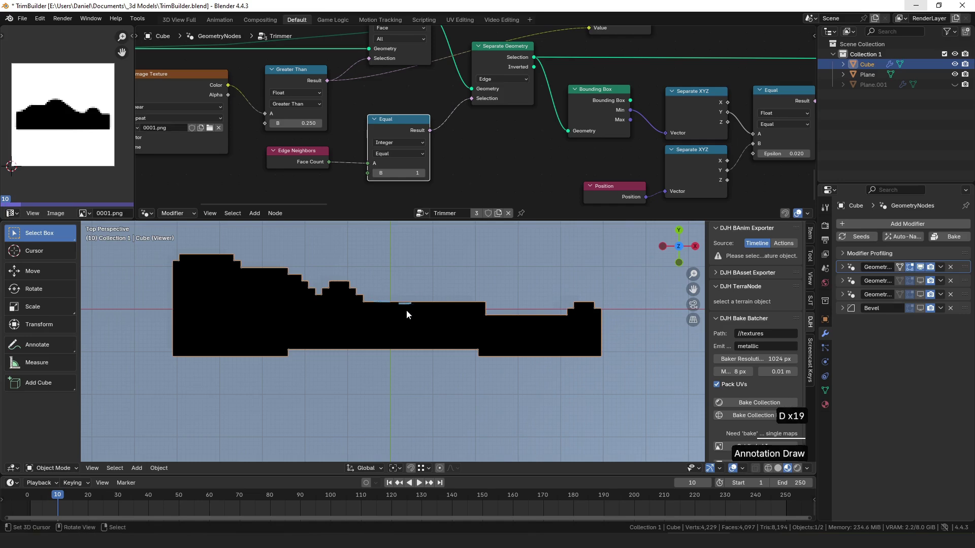
drag(404, 308, 404, 296)
scroll(750, 363, down, 1)
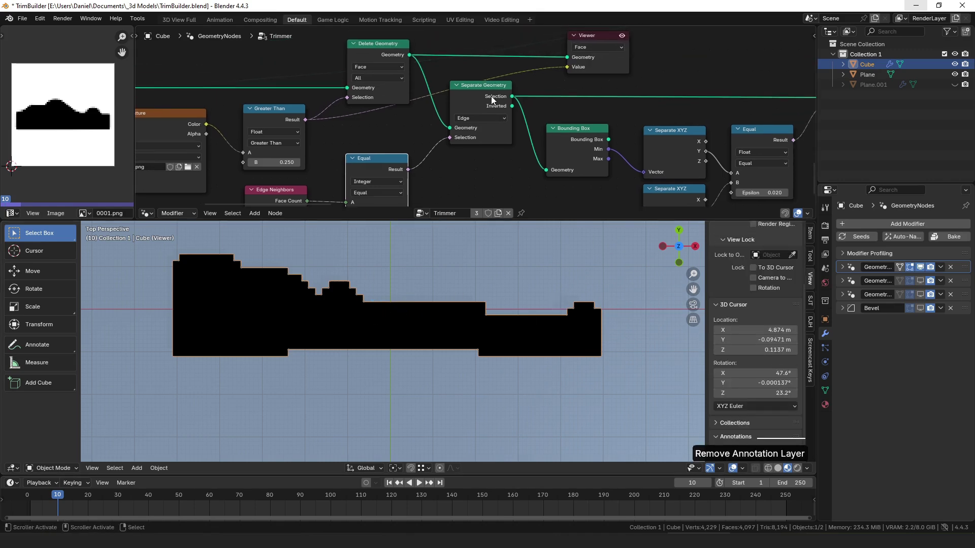
- Link the Separate Geometry node's Selection output to the Viewer's Geometry input and reposition the Viewer
drag(481, 94, 482, 101)
middle_drag(514, 136, 489, 175)
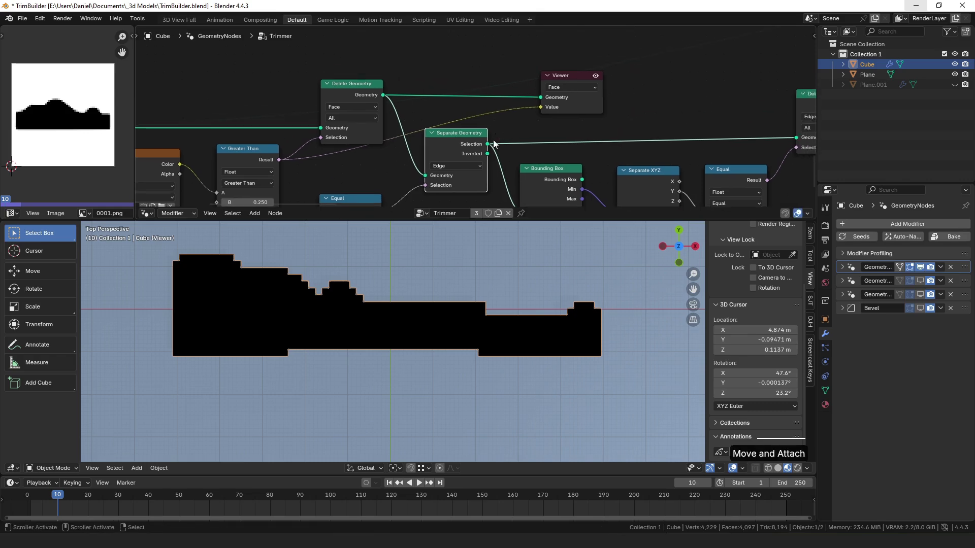
drag(487, 144, 592, 101)
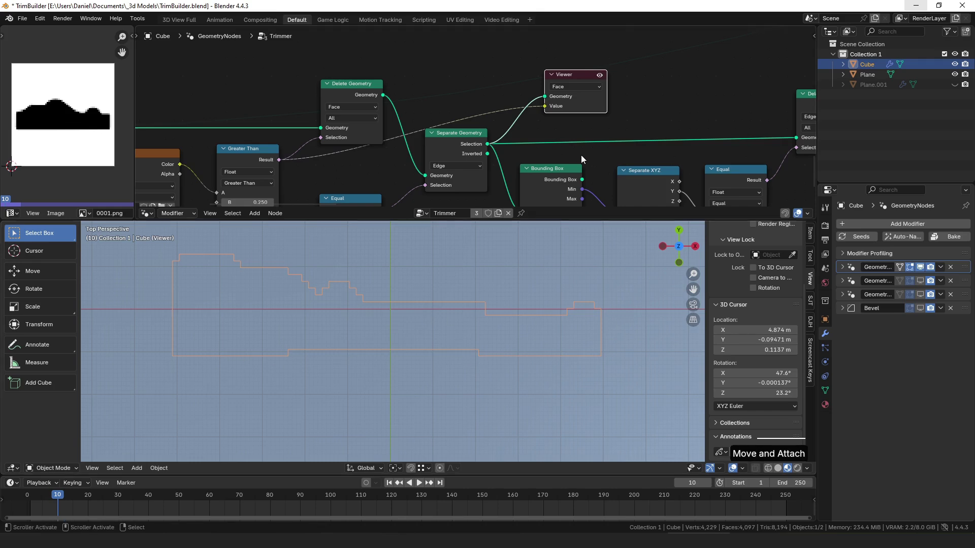
middle_drag(580, 111, 549, 89)
drag(551, 83, 590, 85)
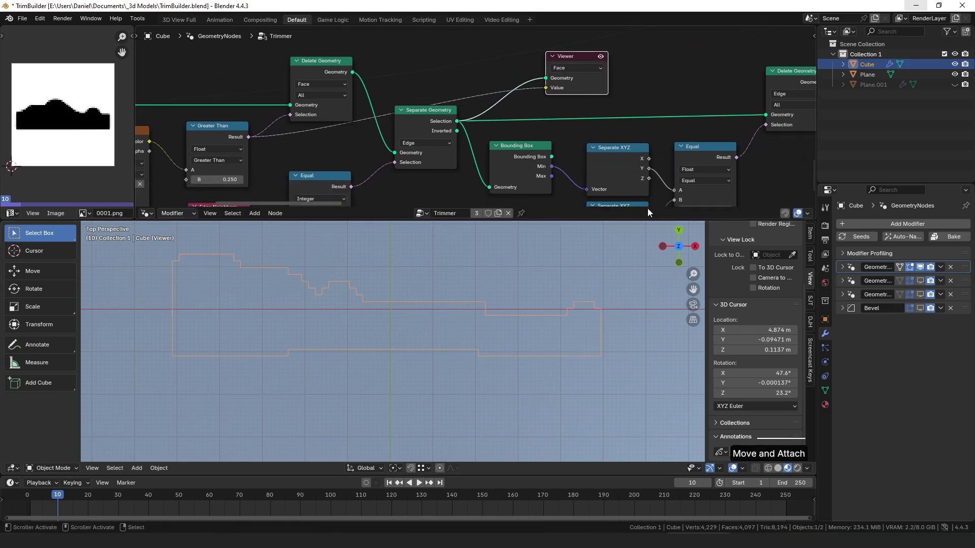
- Expand the Trimmer modifier's settings and set its Frame to 8
click(842, 267)
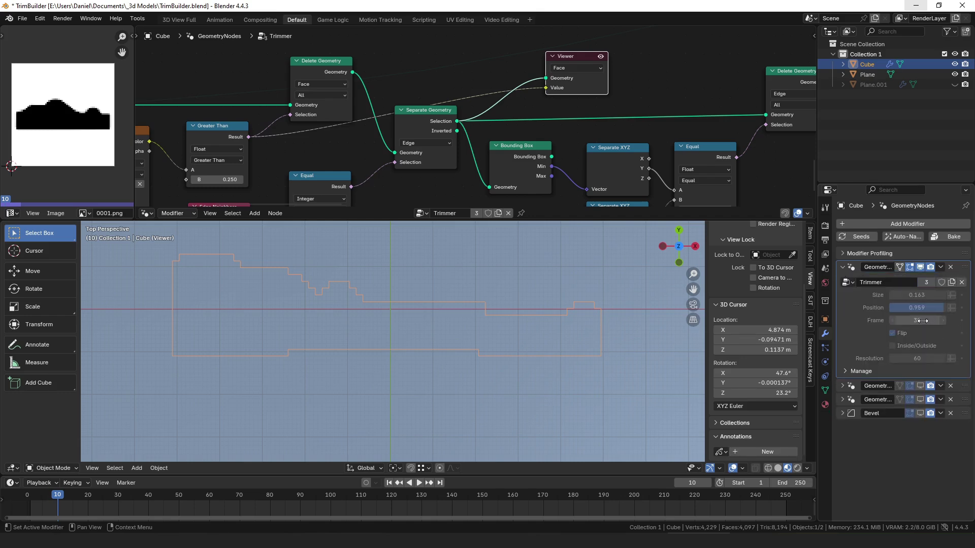
drag(923, 320, 875, 321)
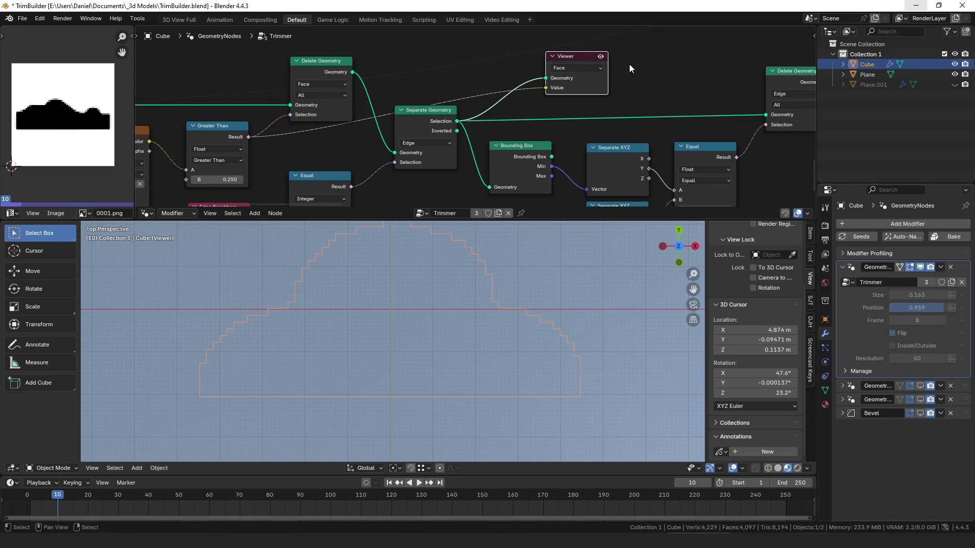
middle_drag(629, 64, 601, 79)
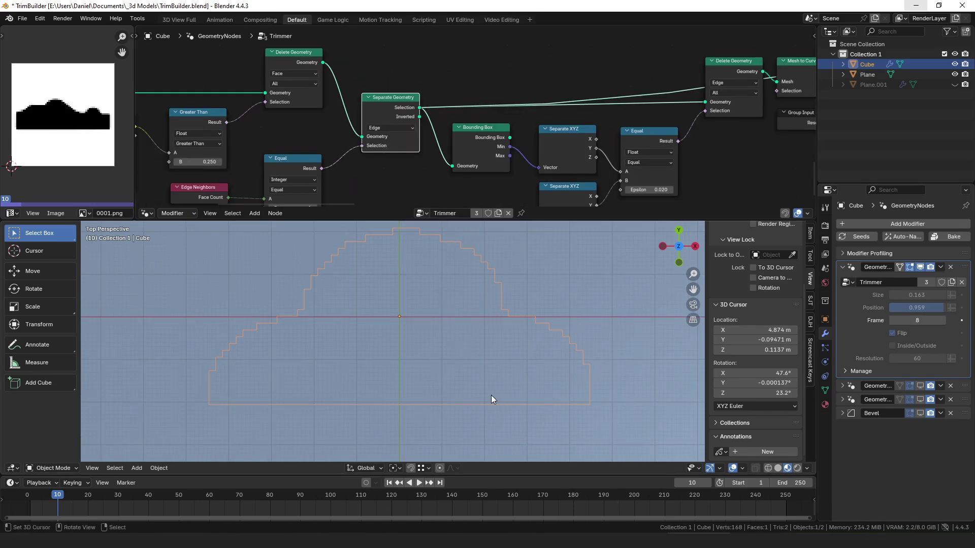
- Draw an annotation line along the profile's bottom edge and undo it
drag(209, 405, 620, 405)
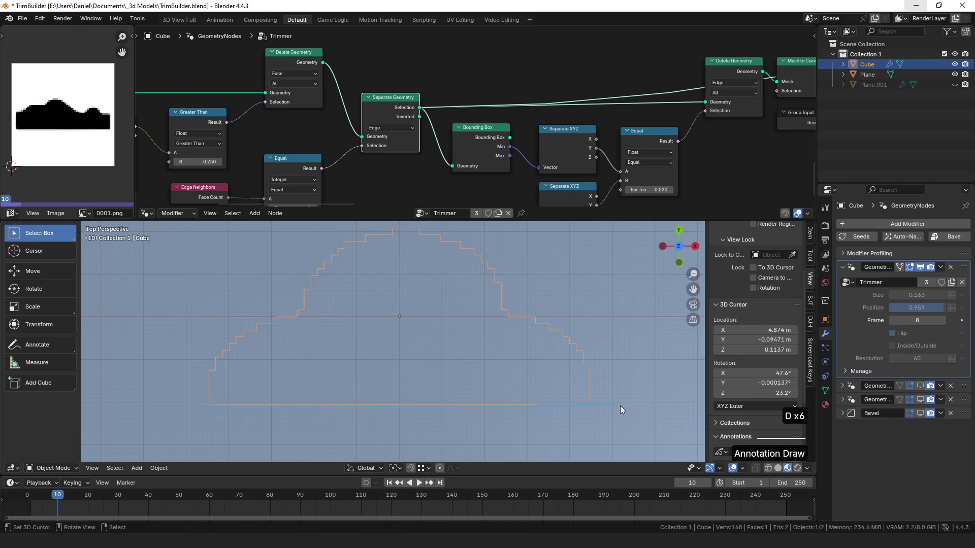
key(ctrl+z)
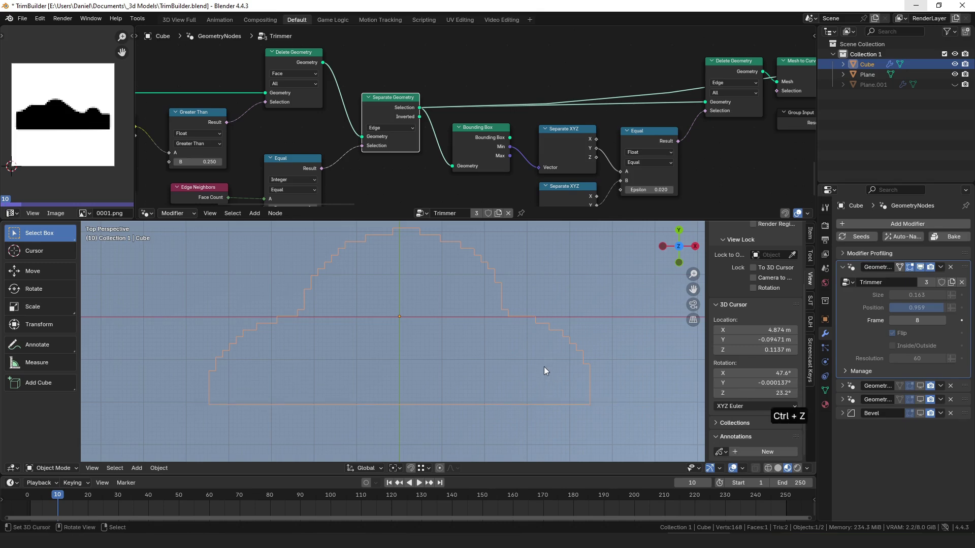
- Nudge the Bounding Box node and annotate the lower-left corner of the profile outline
scroll(433, 139, down, 2)
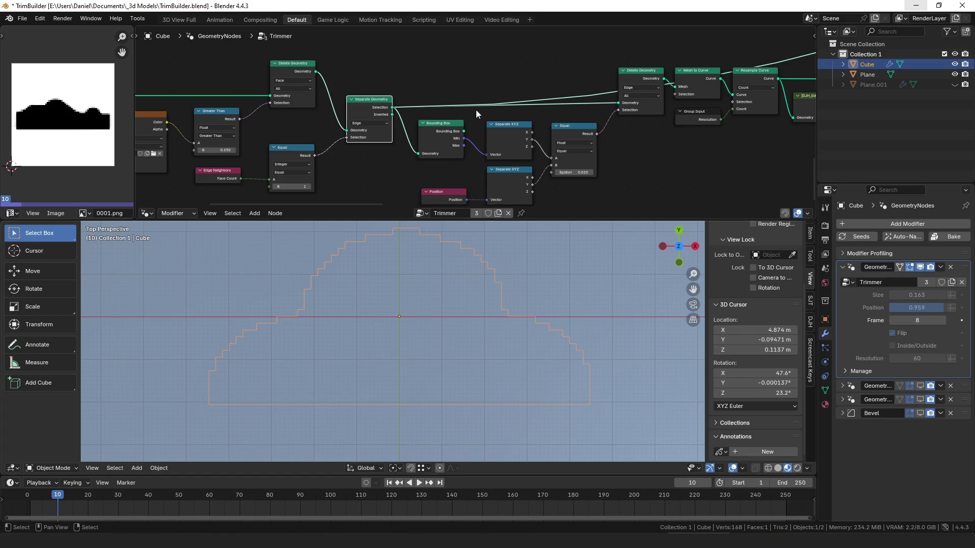
middle_drag(446, 128, 386, 118)
mouse_move(378, 116)
mouse_down()
mouse_move(373, 105)
mouse_move(381, 132)
mouse_up()
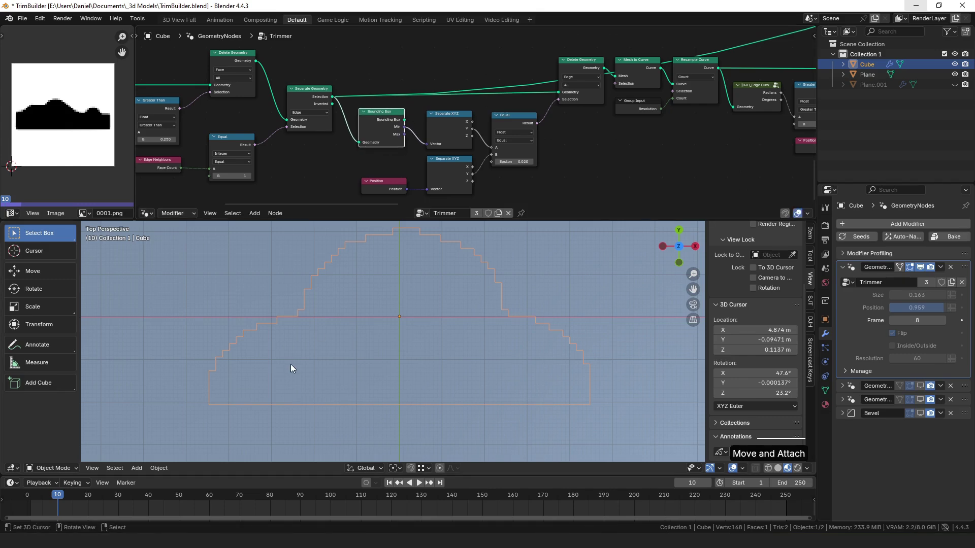
key(d)
mouse_move(206, 418)
mouse_down()
mouse_move(222, 399)
mouse_move(196, 408)
mouse_up()
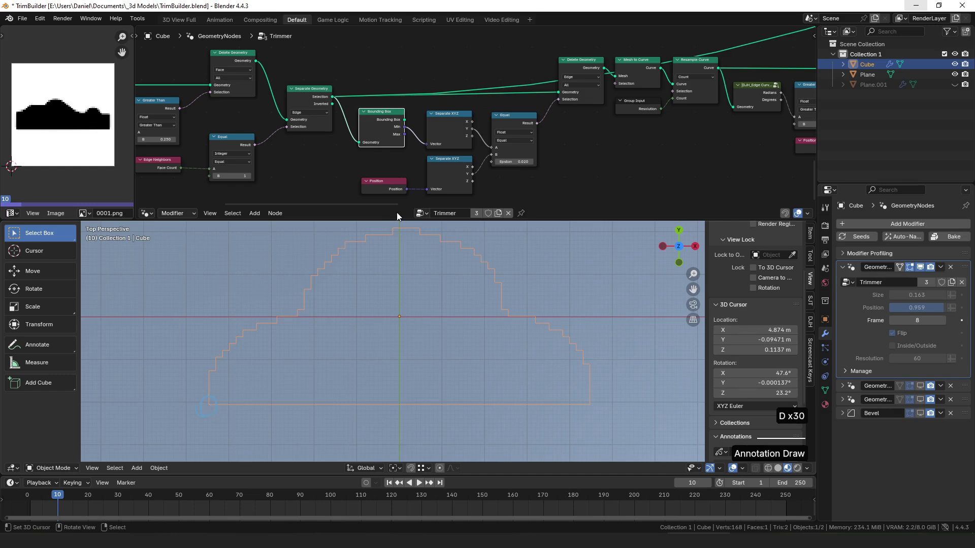
- Nudge the Position node and draw an annotation stroke from the profile's top down to its bottom edge
drag(391, 187, 388, 182)
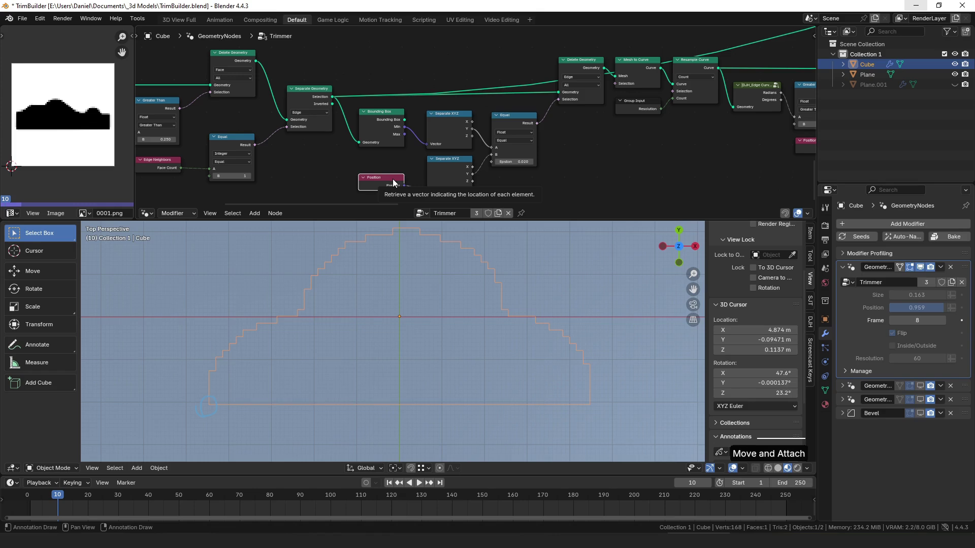
middle_drag(446, 127, 411, 118)
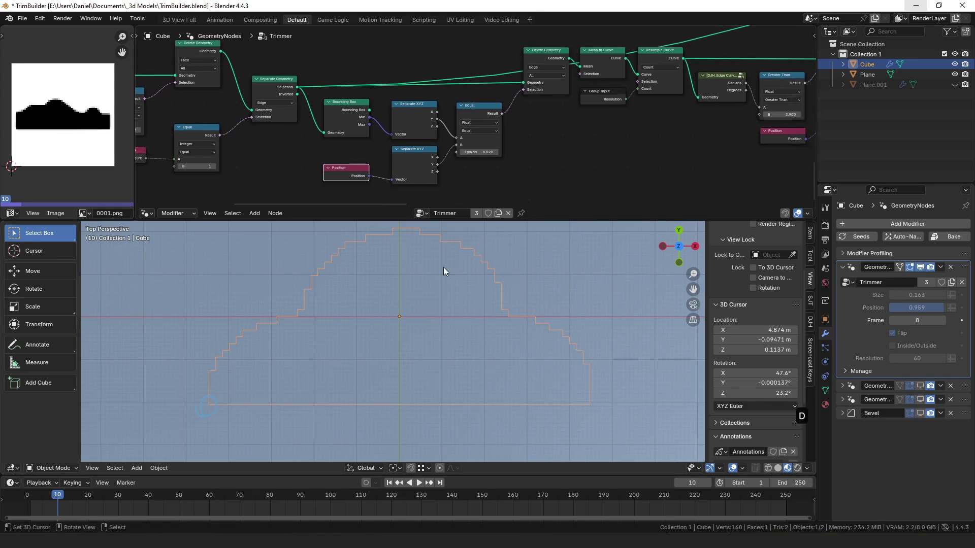
mouse_move(424, 246)
mouse_down()
mouse_move(422, 412)
mouse_move(399, 394)
mouse_up()
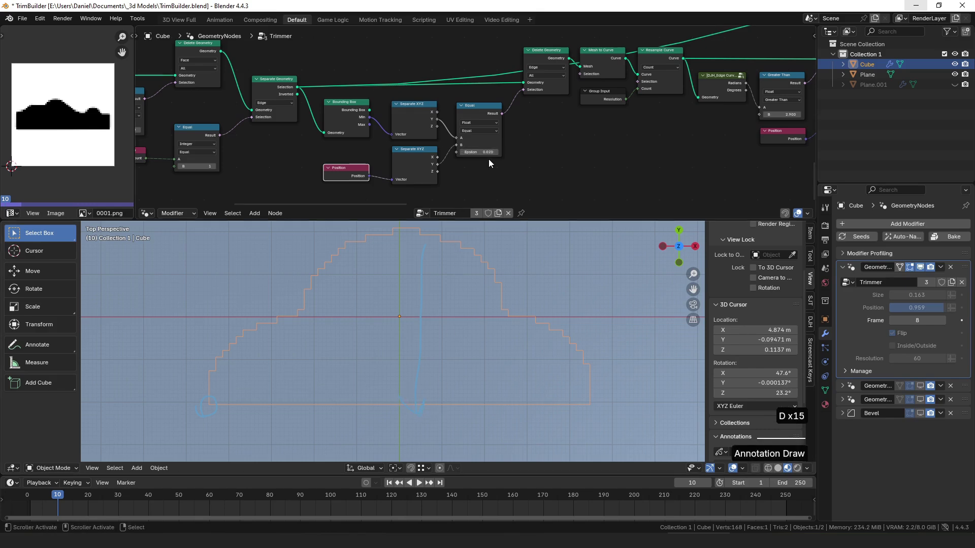
- Nudge the float Equal node and connect the edge Delete Geometry node directly to the group output
scroll(488, 160, up, 2)
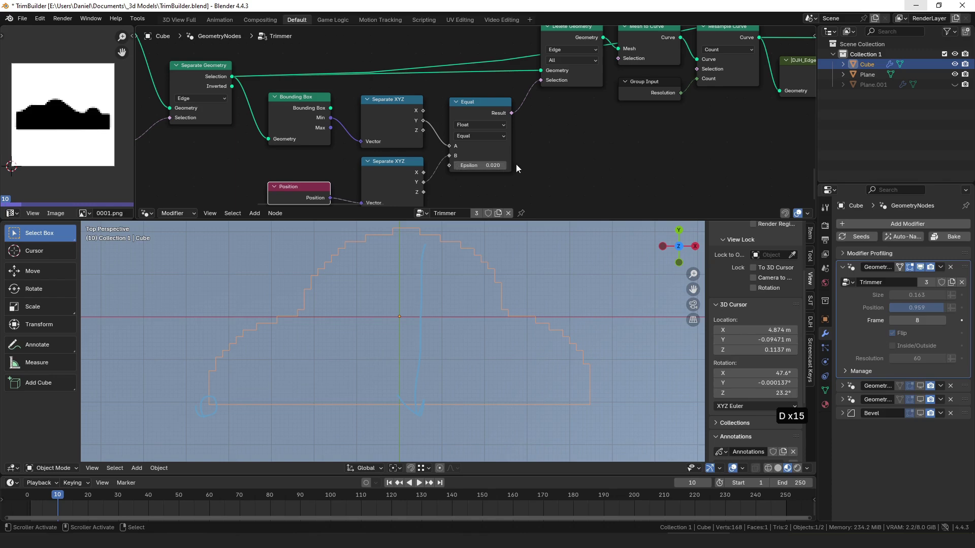
drag(490, 103, 486, 99)
middle_drag(564, 32, 526, 81)
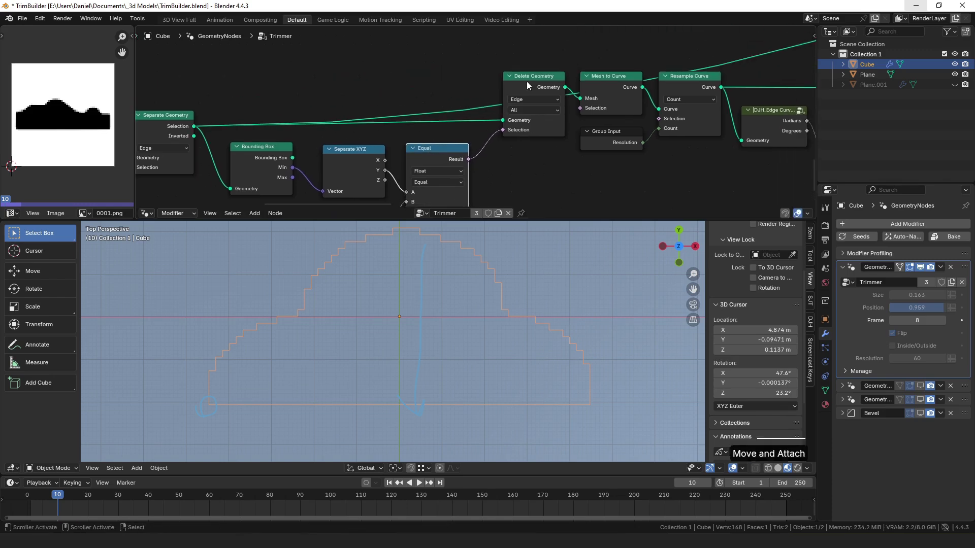
alt+shift+click(529, 78)
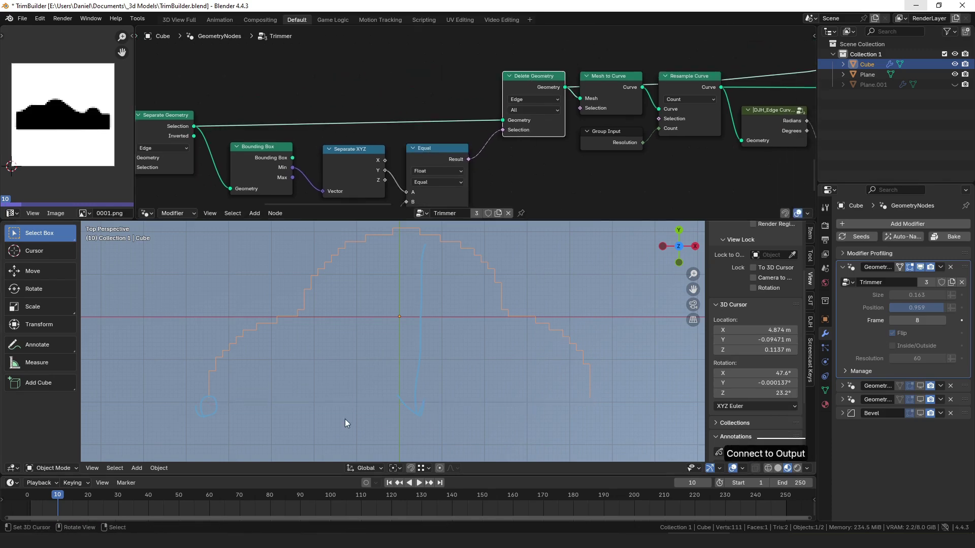
- Connect the Mesh to Curve node, followed by the Resample Curve node, to the group output to preview each result
scroll(785, 404, down, 3)
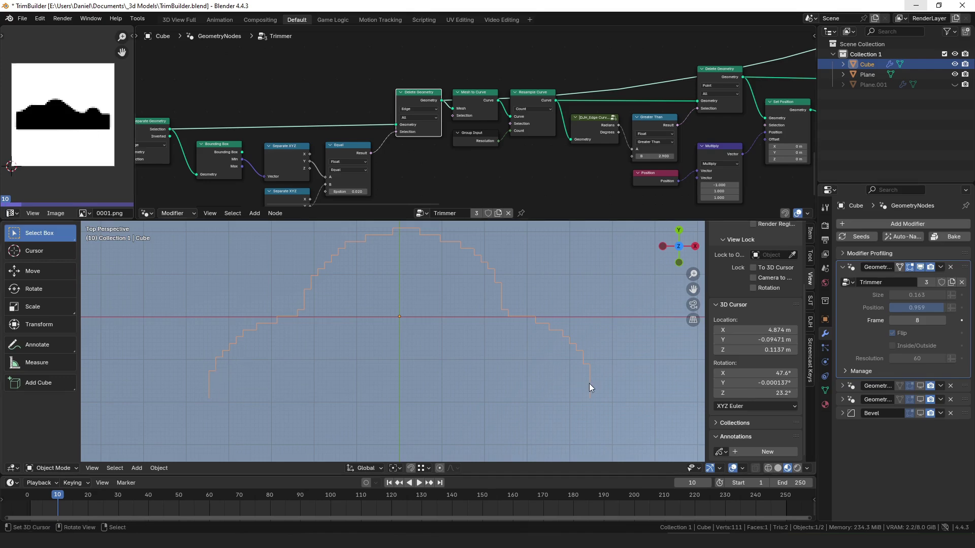
drag(474, 97, 475, 93)
alt+shift+click(476, 93)
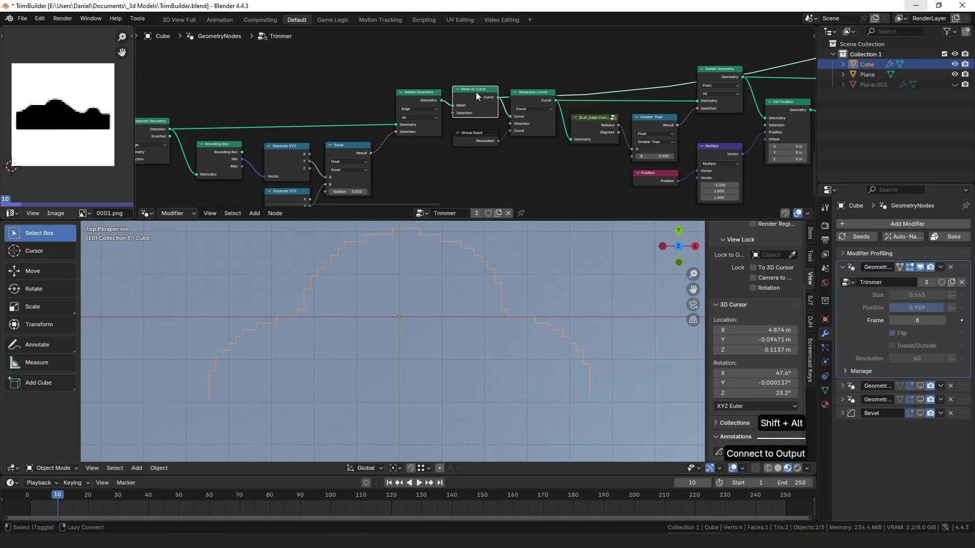
middle_drag(476, 93, 422, 102)
alt+shift+click(476, 100)
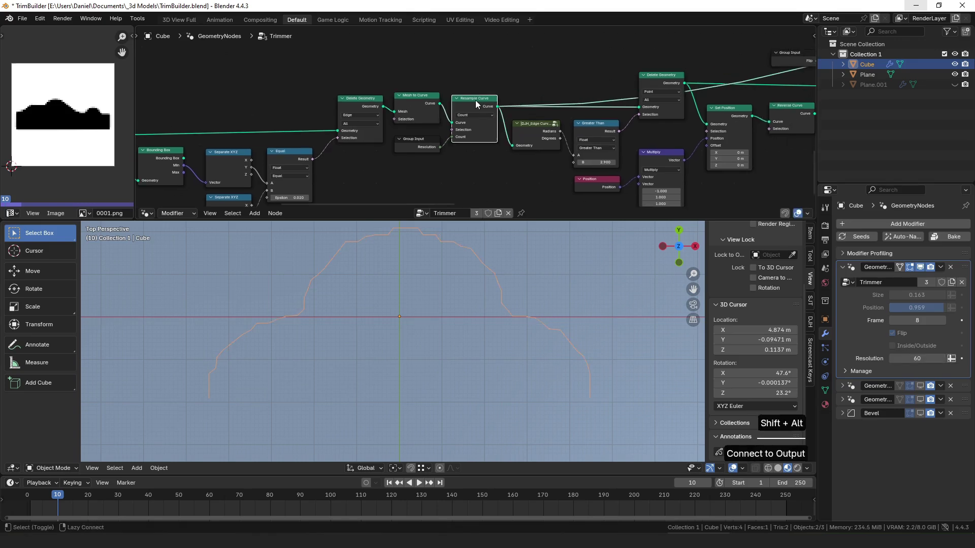
scroll(468, 110, up, 1)
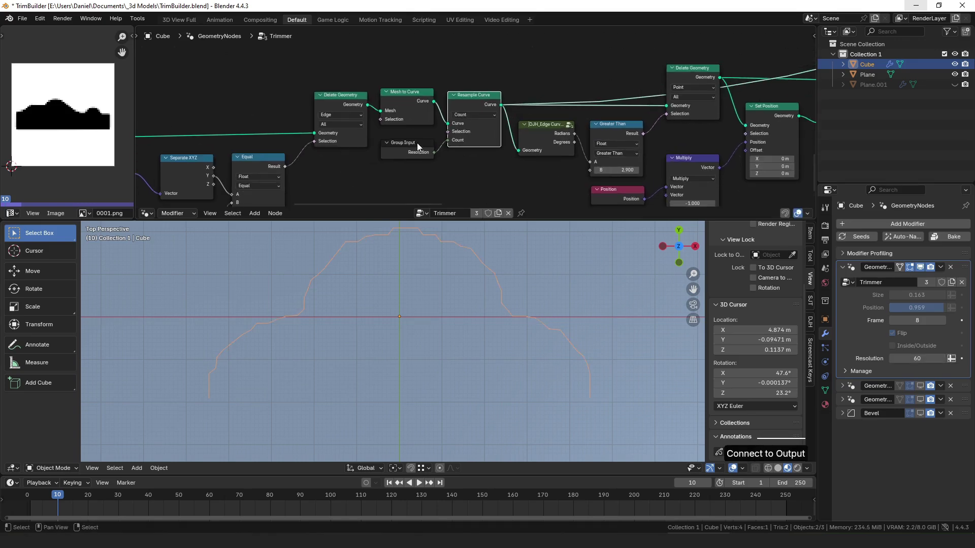
- Nudge the Resolution Group Input node upward and try a profile resolution of 138 before restoring it to 60
drag(416, 143, 416, 136)
mouse_move(936, 358)
mouse_down()
mouse_move(896, 359)
mouse_move(936, 358)
mouse_up()
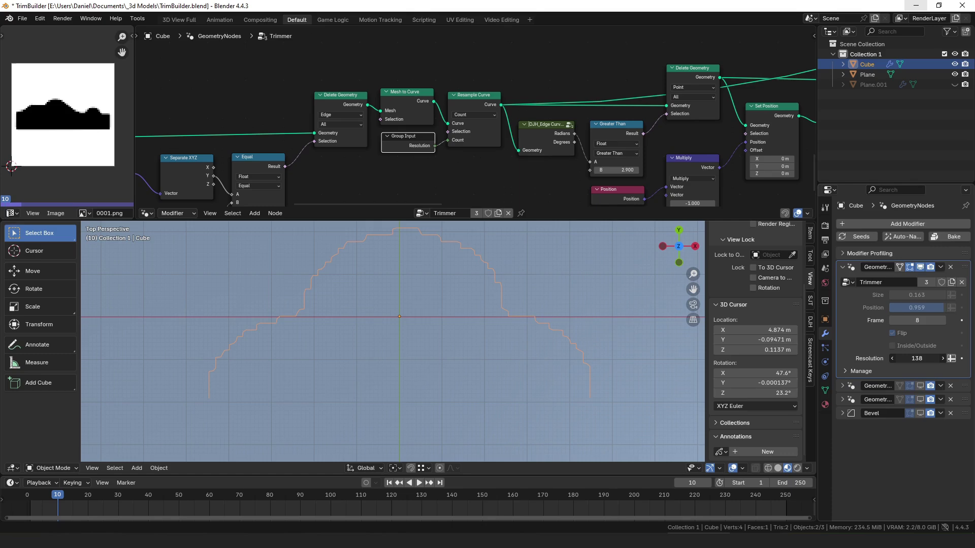
drag(916, 359, 909, 358)
mouse_move(916, 358)
mouse_down()
mouse_move(932, 359)
mouse_move(916, 358)
mouse_move(921, 350)
mouse_move(932, 358)
mouse_up()
- Highlight the Mesh to Curve and Resample Curve nodes in turn, and switch the profile image to frame 26
middle_drag(408, 99, 389, 129)
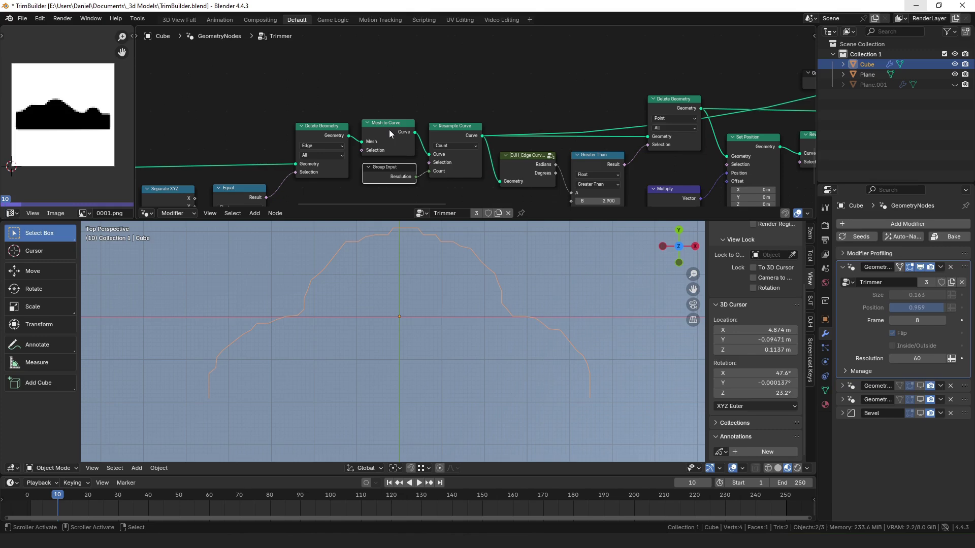
shift+middle_drag(484, 291, 484, 311)
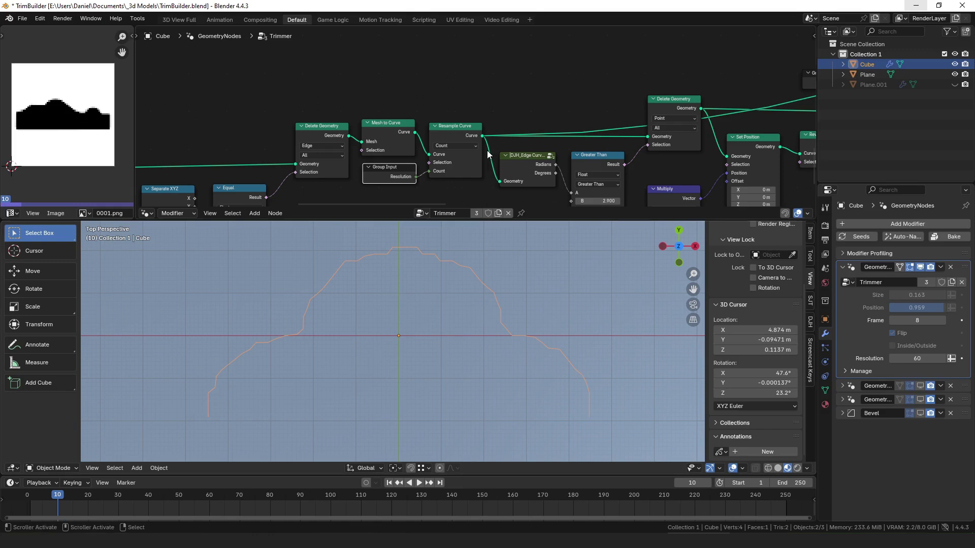
middle_drag(392, 127, 360, 104)
click(361, 102)
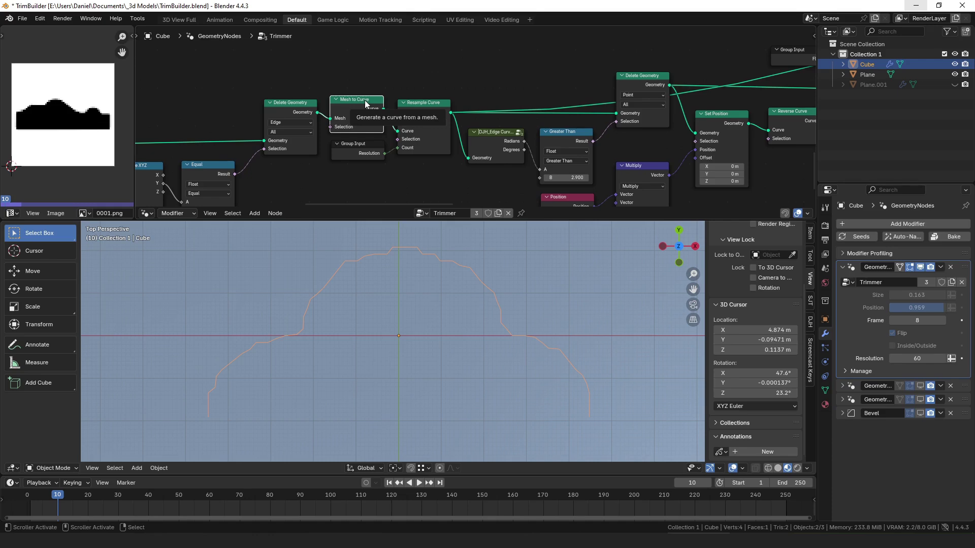
middle_drag(399, 103, 360, 102)
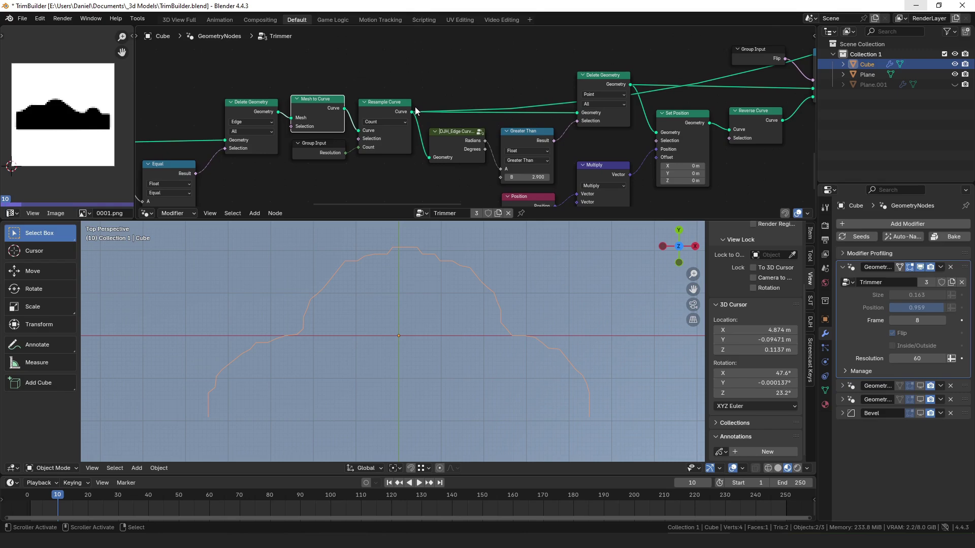
middle_drag(438, 114, 408, 124)
drag(350, 110, 349, 109)
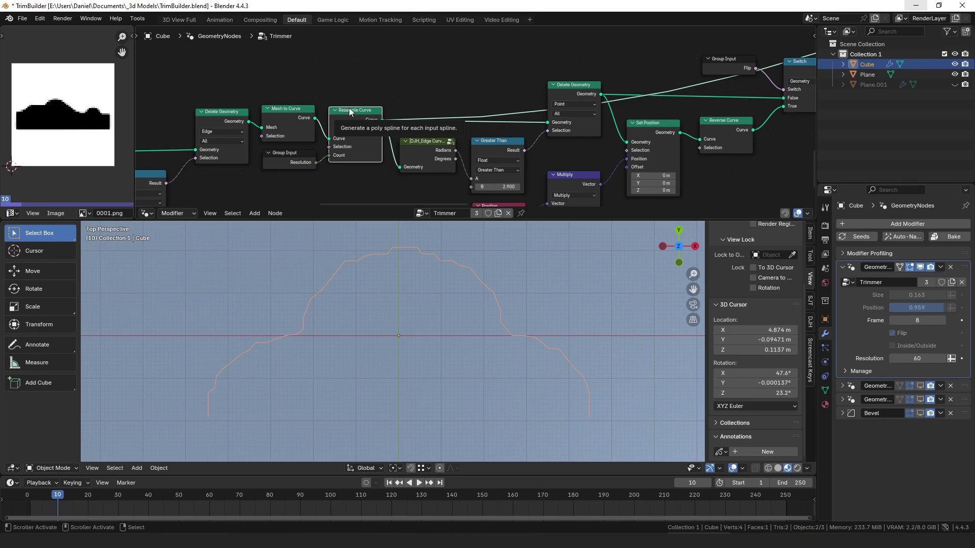
middle_drag(439, 96, 395, 93)
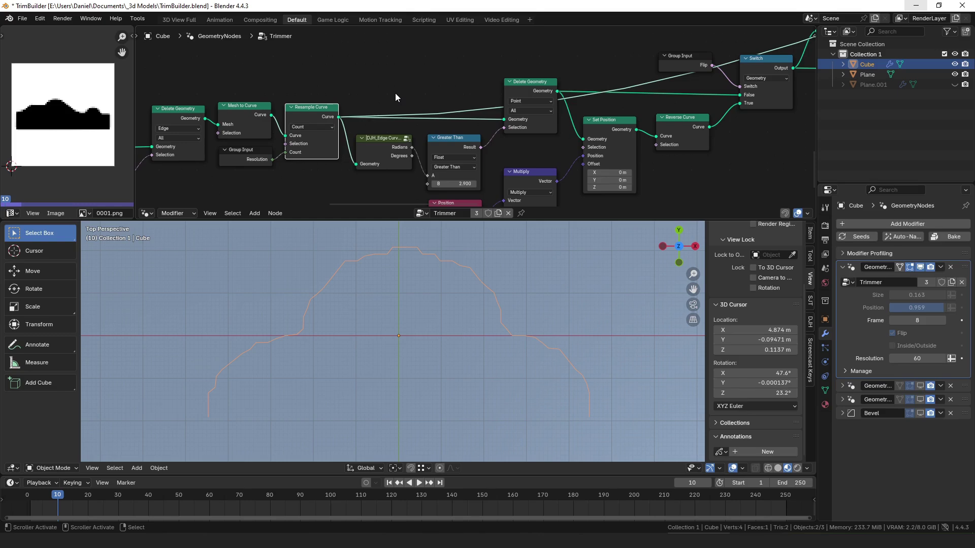
middle_drag(531, 89, 473, 96)
click(472, 95)
middle_drag(277, 125, 406, 115)
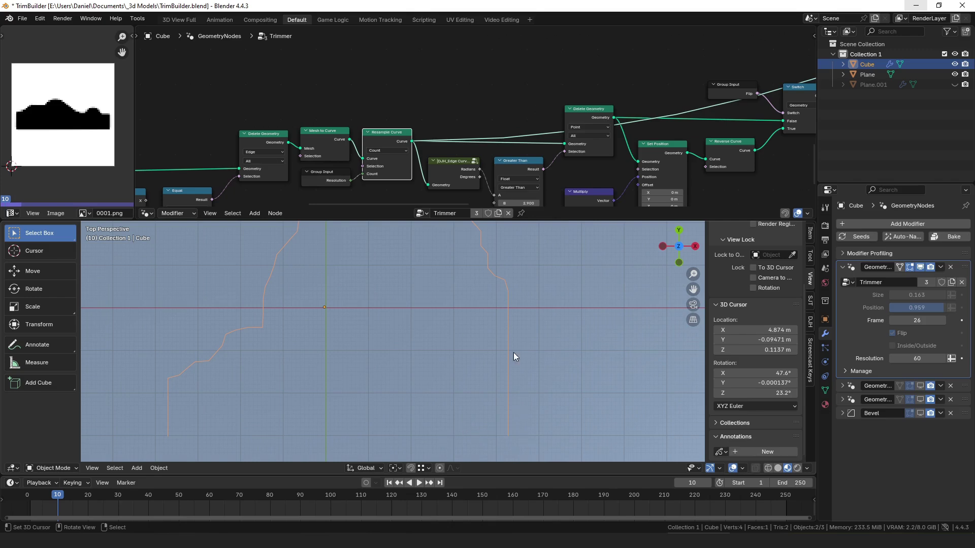
- Add a Draw Point node fed by the Resample Curve output and route it to the group output
drag(412, 141, 491, 81)
text(draw poi)
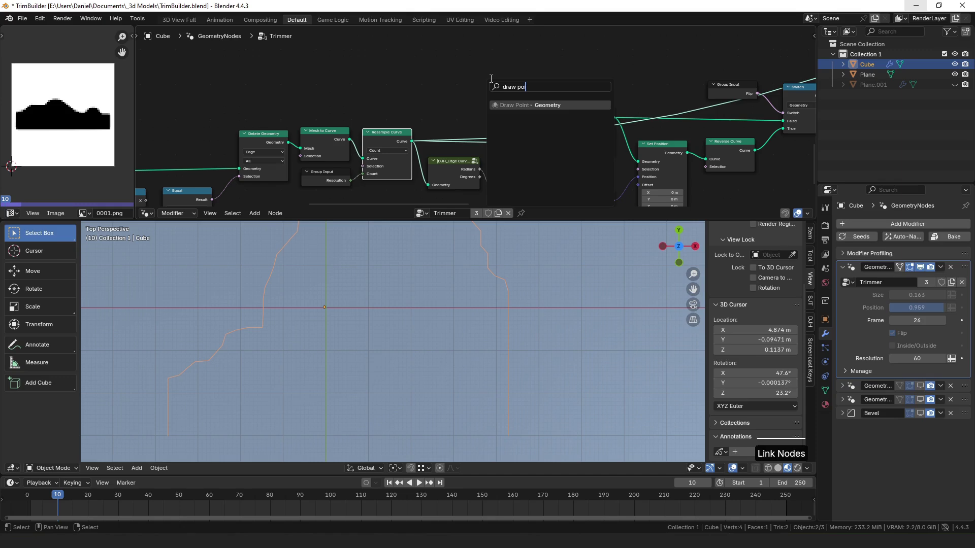
key(Return)
click(492, 76)
key(alt+o)
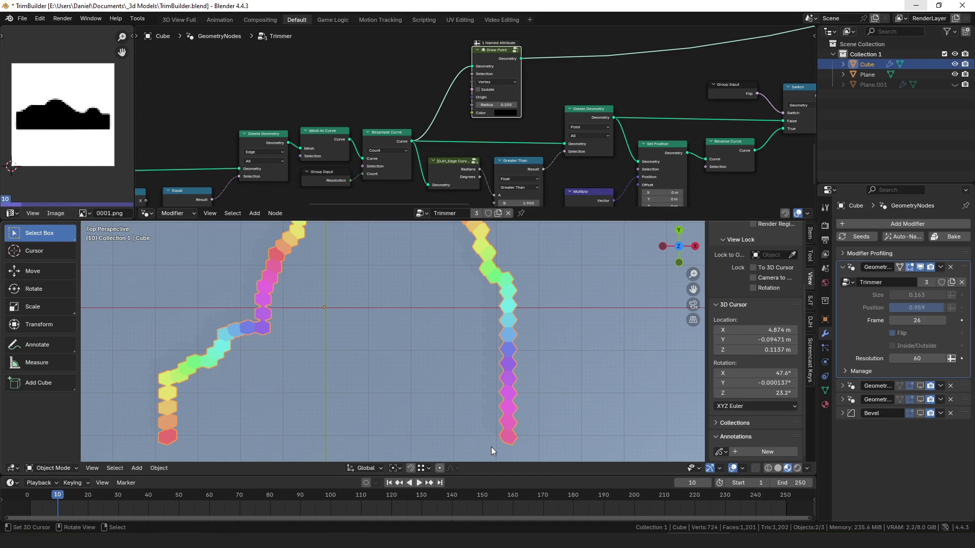
- Move the Draw Point node above the point-mode Delete Geometry node and feed it from that node's geometry output
middle_drag(490, 60, 481, 68)
mouse_move(488, 65)
mouse_down()
mouse_move(577, 41)
mouse_move(648, 47)
mouse_up()
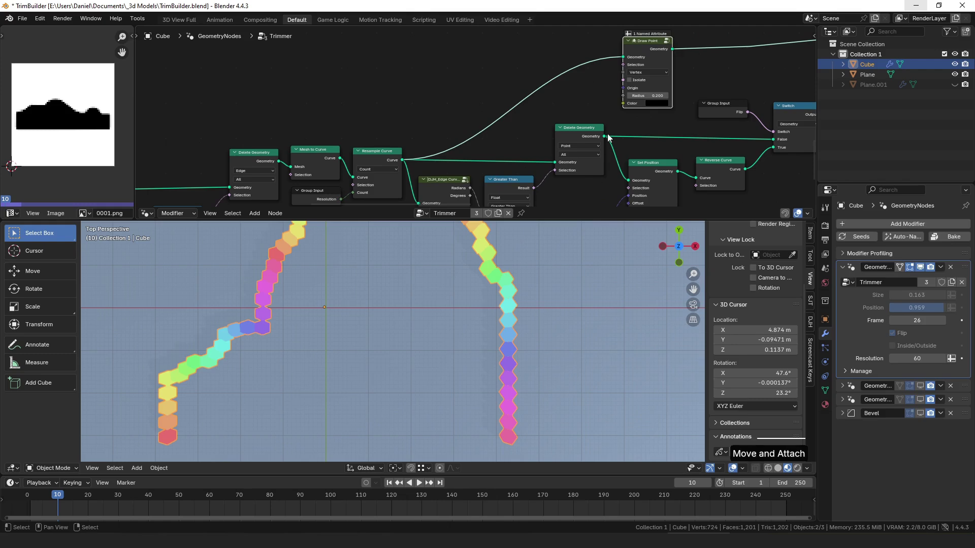
middle_drag(607, 137, 561, 140)
drag(557, 138, 575, 59)
- Nudge the DJH_Edge Curve Angle and Greater Than nodes and inspect the drawn profile points up close
middle_drag(508, 124, 523, 79)
drag(409, 148, 406, 148)
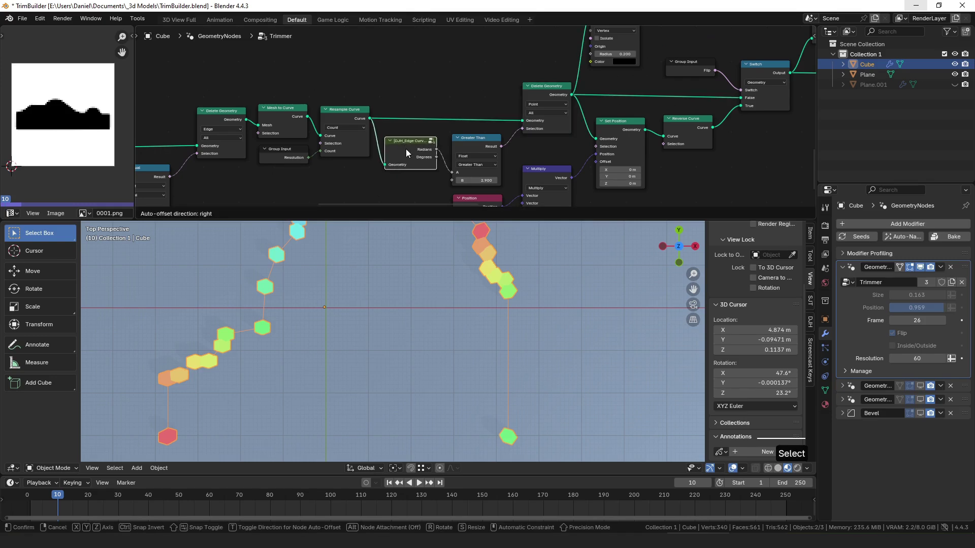
drag(473, 139, 473, 142)
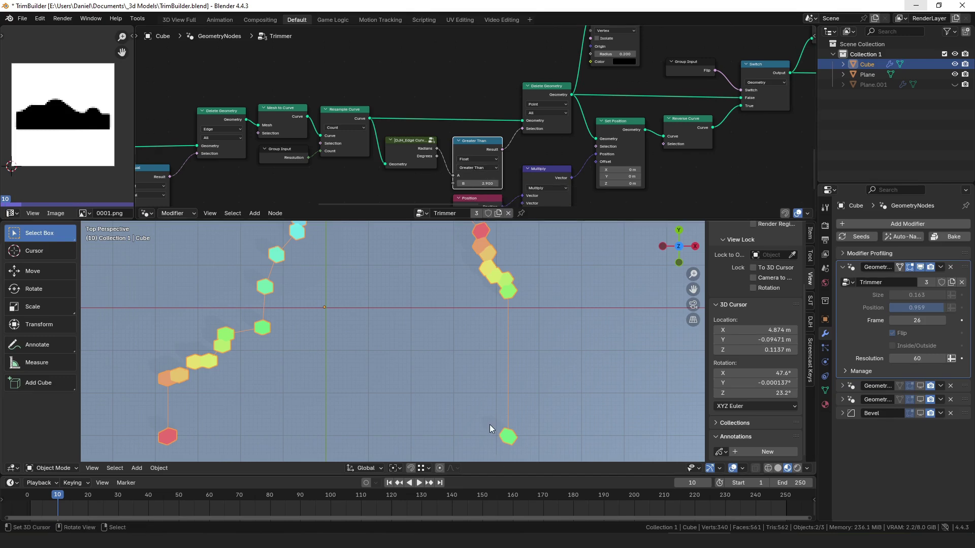
scroll(310, 229, up, 6)
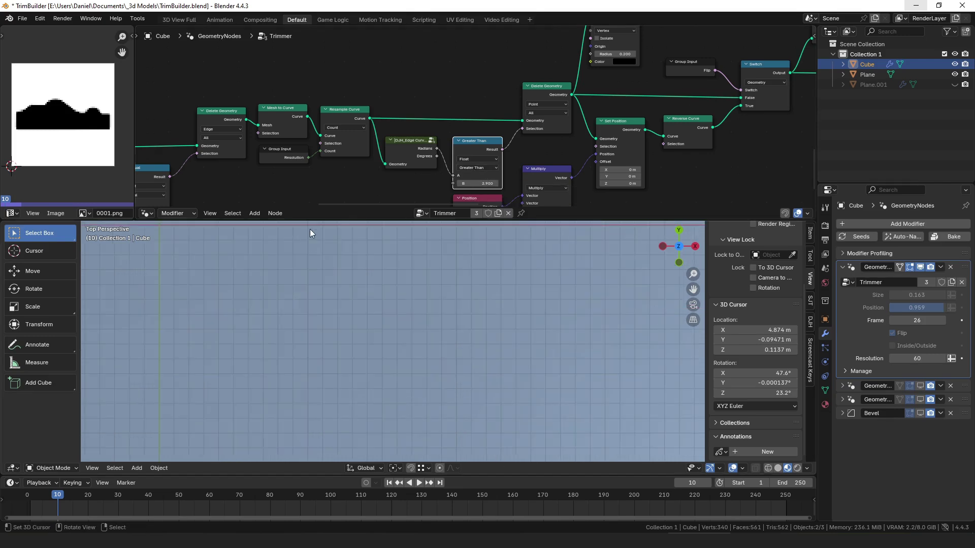
scroll(405, 187, up, 2)
scroll(375, 301, down, 8)
- Open the DJH_Edge Curve Angle node group and select its Separate Components node
drag(397, 140, 398, 151)
key(Tab)
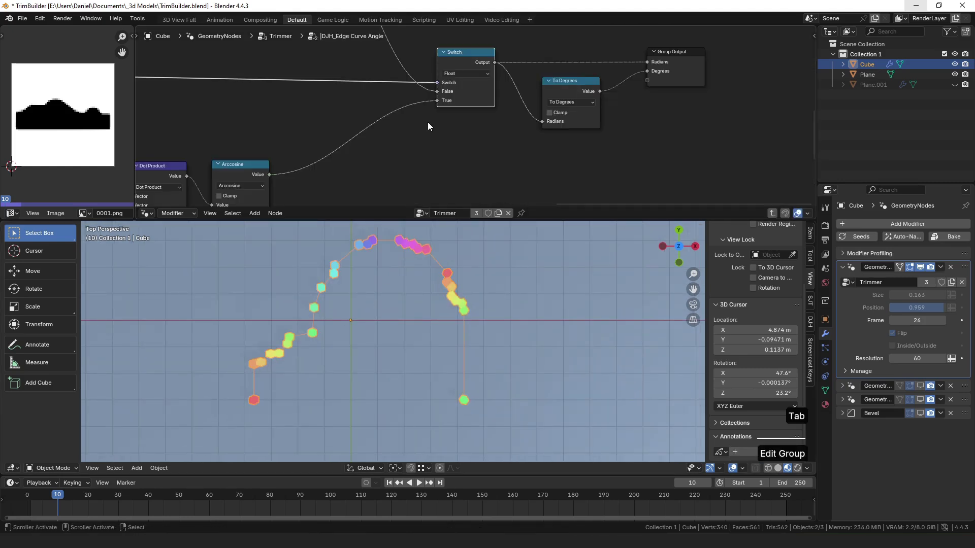
middle_drag(504, 163, 534, 116)
scroll(527, 156, down, 8)
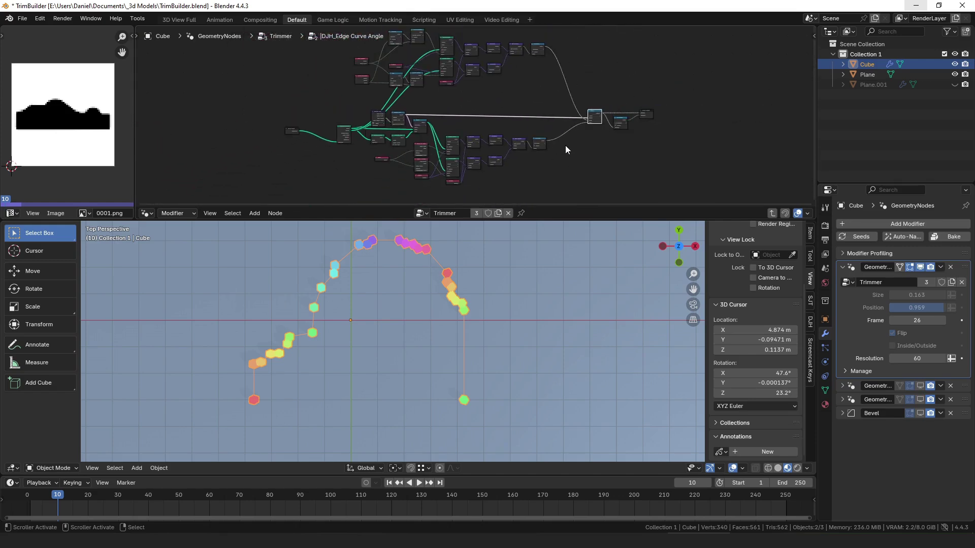
scroll(348, 152, up, 4)
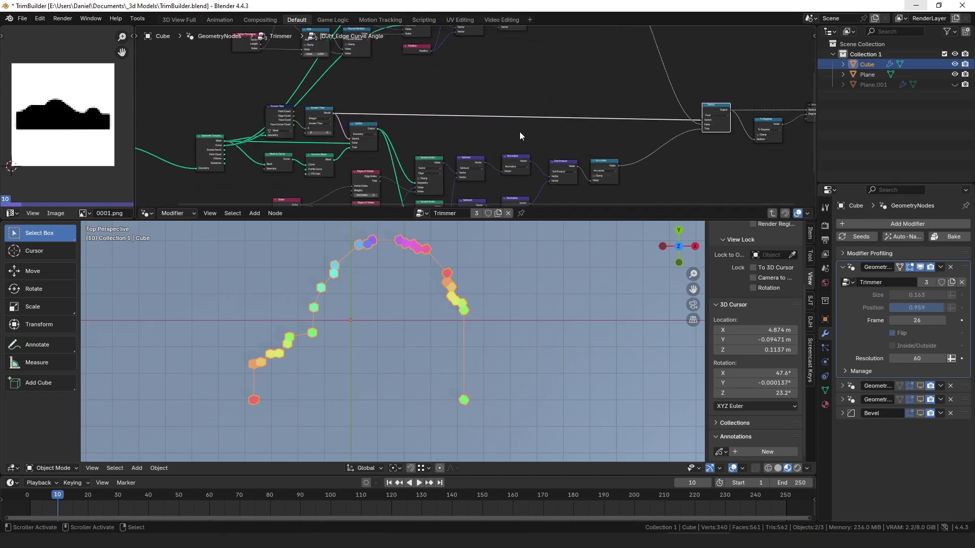
ctrl+middle_drag(494, 136, 361, 99)
click(307, 121)
scroll(306, 121, down, 5)
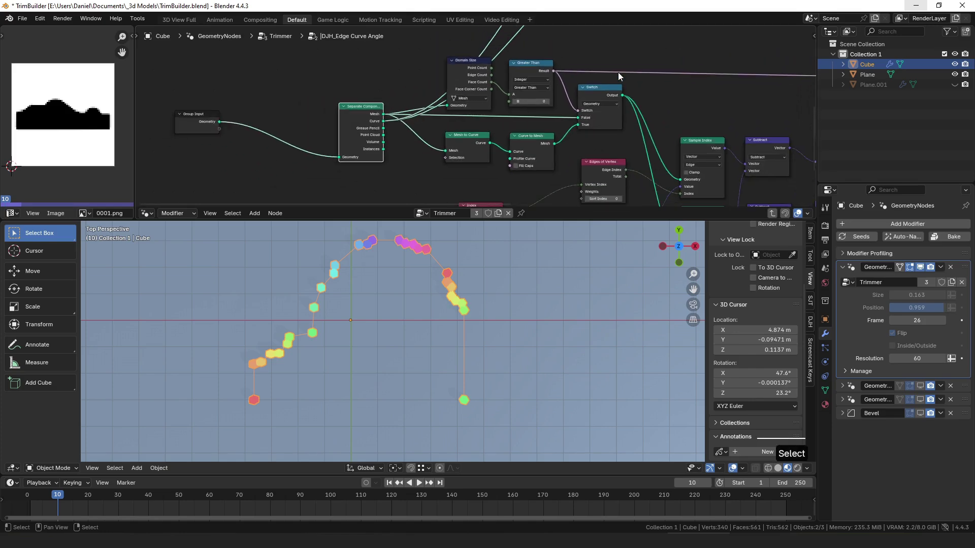
- Examine the group's upper branch, selecting the lower Sample Index node and the nodes around it
middle_drag(624, 72, 480, 118)
scroll(483, 114, down, 5)
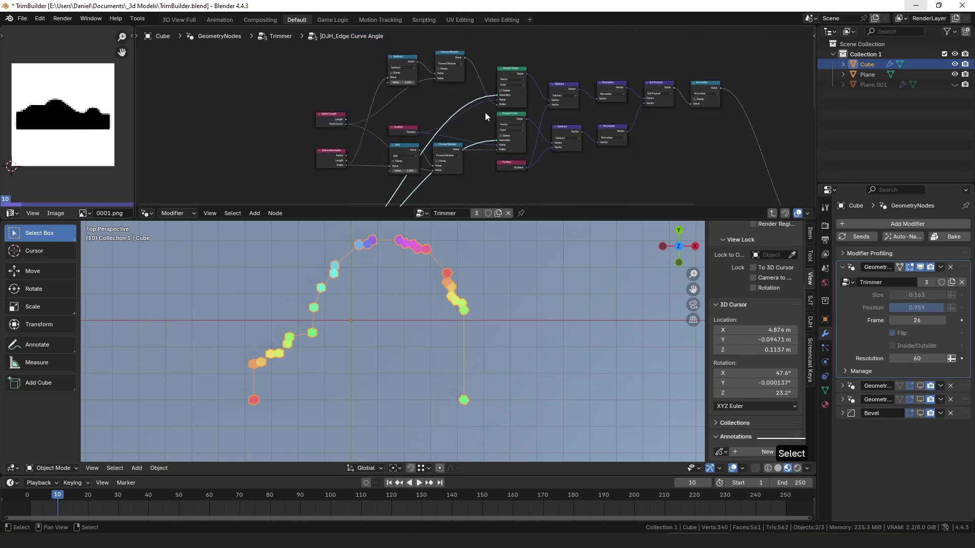
scroll(474, 119, up, 7)
middle_drag(401, 148, 498, 95)
click(503, 96)
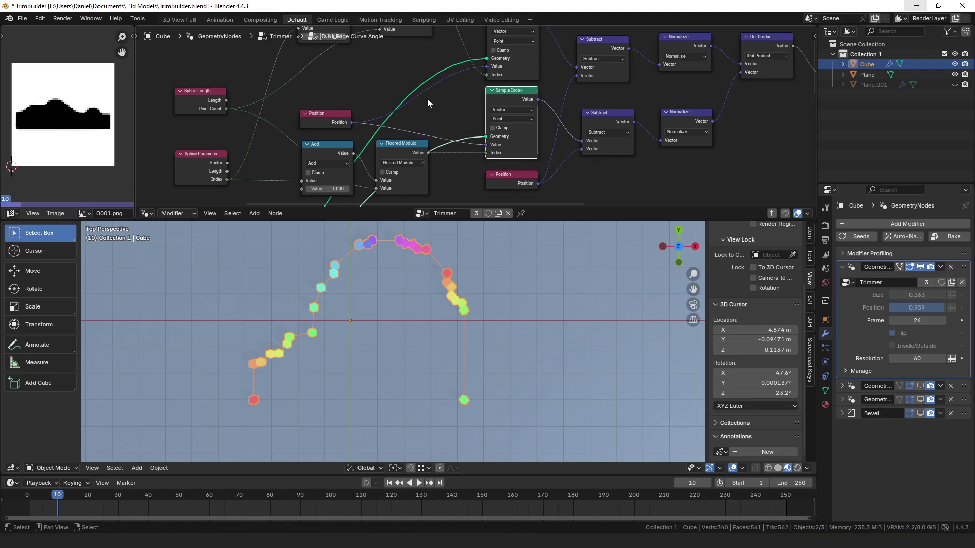
middle_drag(428, 99, 328, 85)
click(293, 144)
click(434, 123)
- Nudge the upper Floored Modulo node and the Position node that supplies the Sample Index values
middle_drag(465, 77, 452, 217)
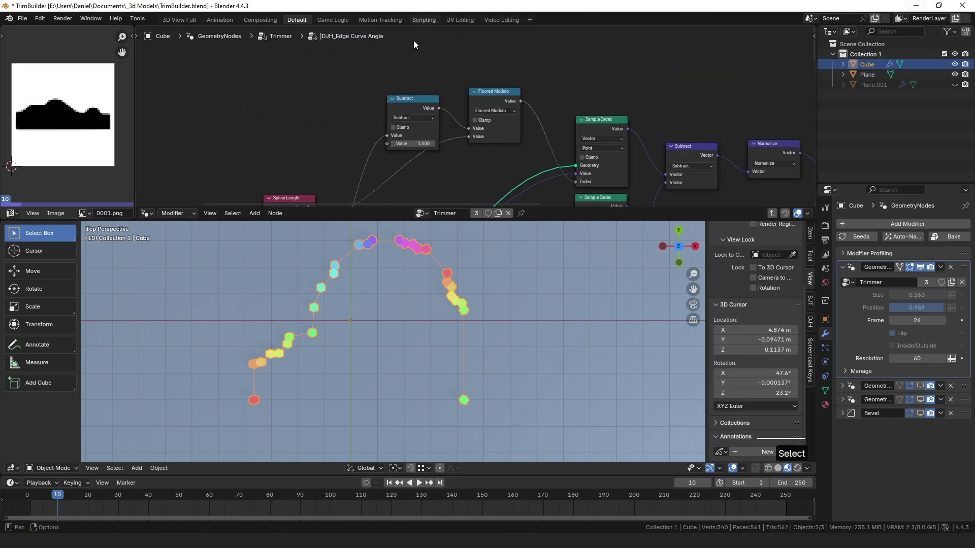
middle_drag(410, 108, 409, 63)
drag(488, 55, 485, 62)
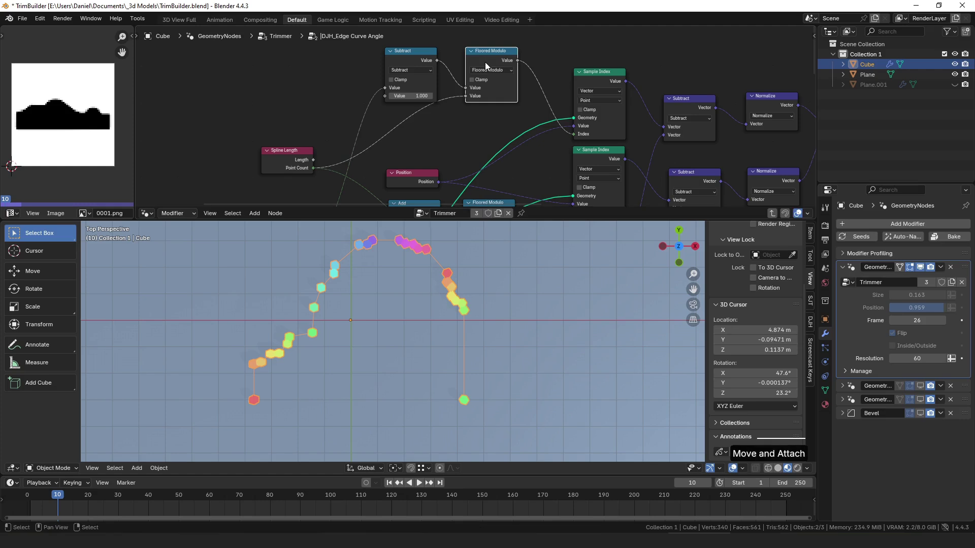
middle_drag(423, 172, 382, 124)
drag(382, 123, 383, 116)
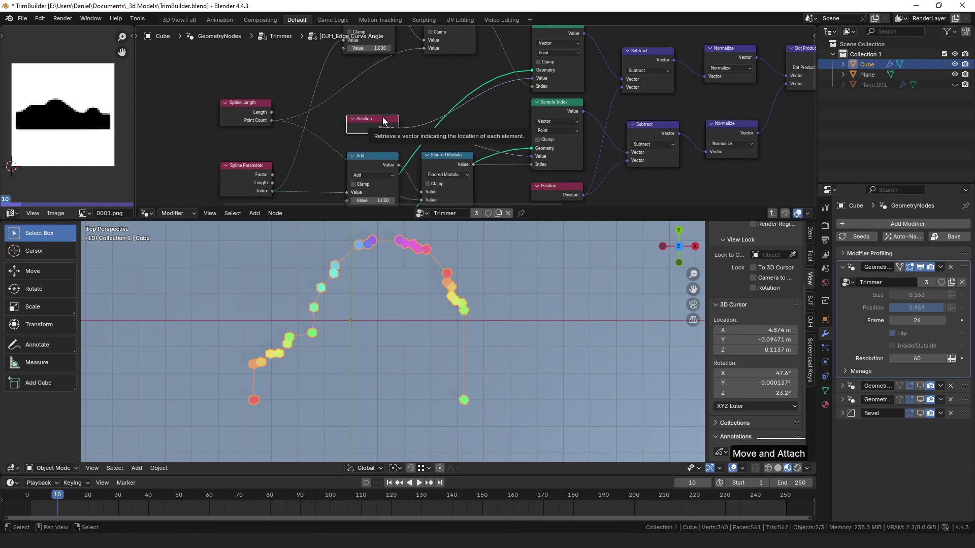
- Nudge the upper Subtract node and the Position node below the Sample Index pair
middle_drag(597, 102, 520, 119)
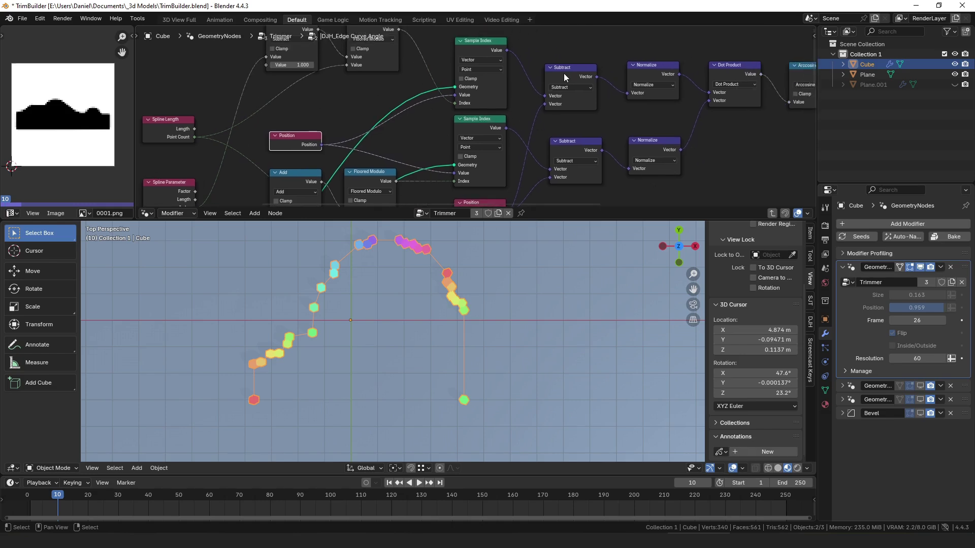
drag(564, 73, 572, 71)
middle_drag(547, 148, 529, 108)
drag(463, 169, 464, 170)
middle_drag(549, 53, 533, 95)
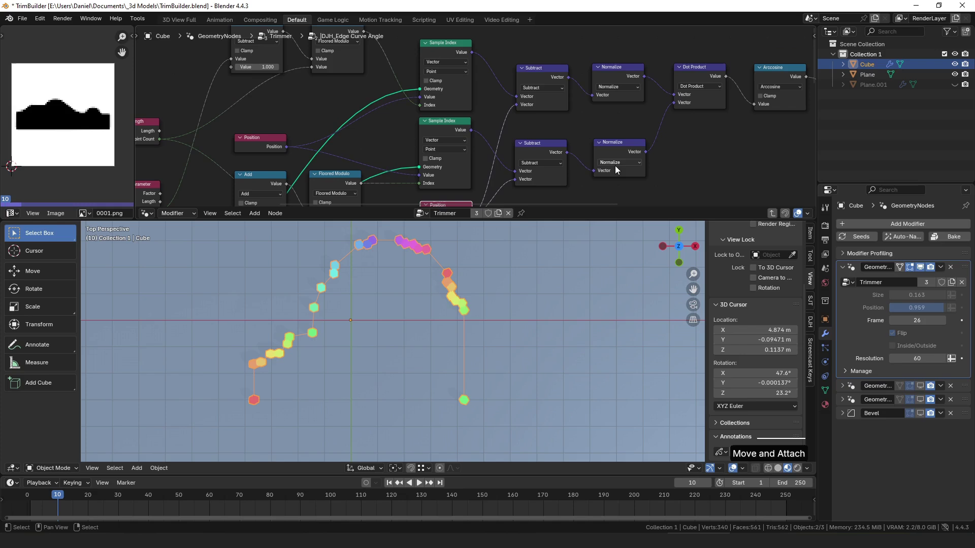
- Nudge the Dot Product node and the Arccosine node at the end of the upper branch
middle_drag(654, 65, 521, 69)
drag(554, 74, 549, 76)
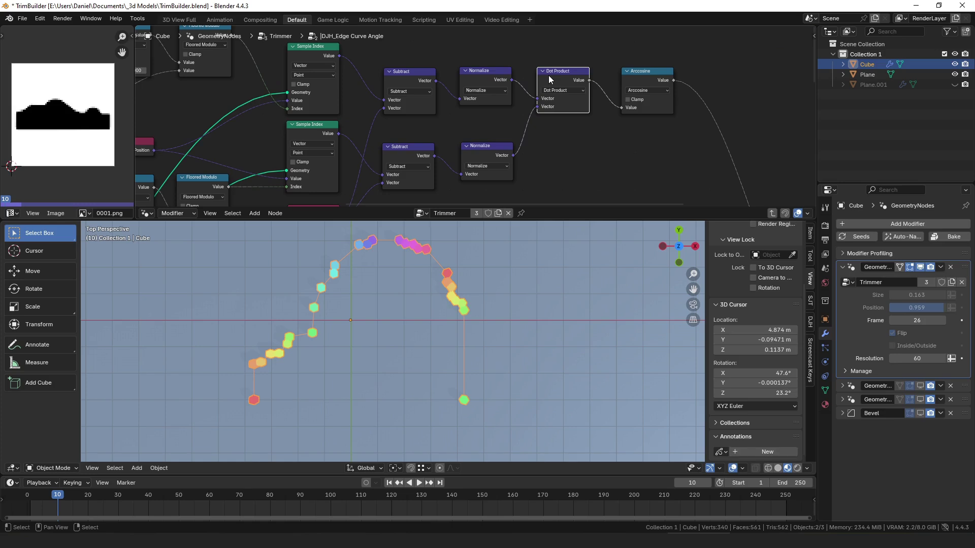
drag(661, 99, 651, 99)
middle_drag(650, 99, 552, 106)
scroll(553, 106, up, 3)
drag(549, 66, 543, 66)
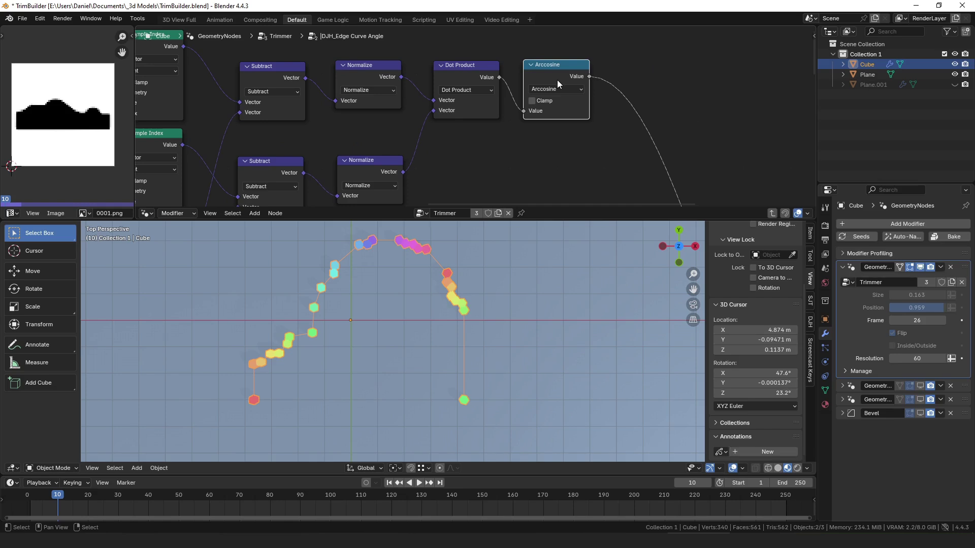
- Return to the Trimmer node tree, nudge the DJH_Edge Curve Angle node down and select the Greater Than node
key(Tab)
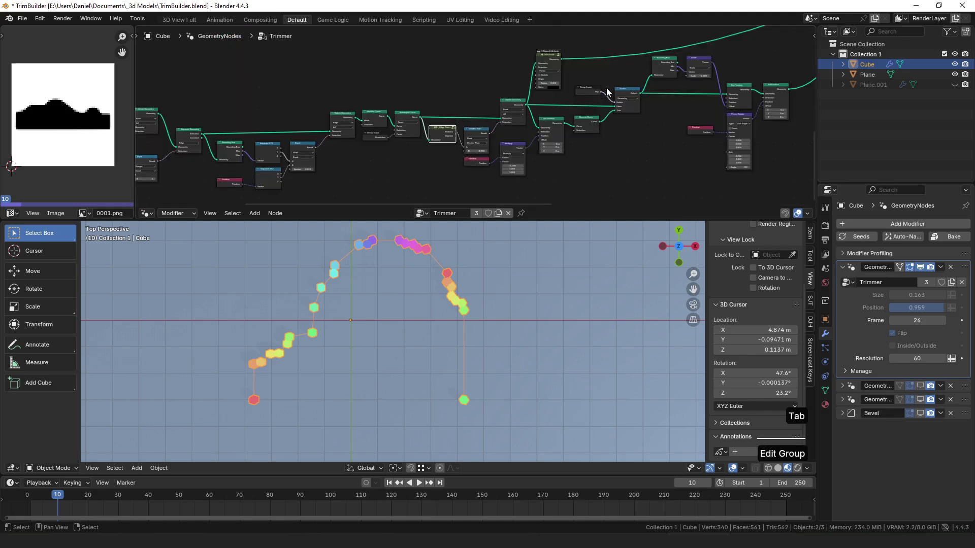
middle_drag(617, 82, 584, 33)
scroll(433, 122, up, 3)
scroll(528, 109, up, 1)
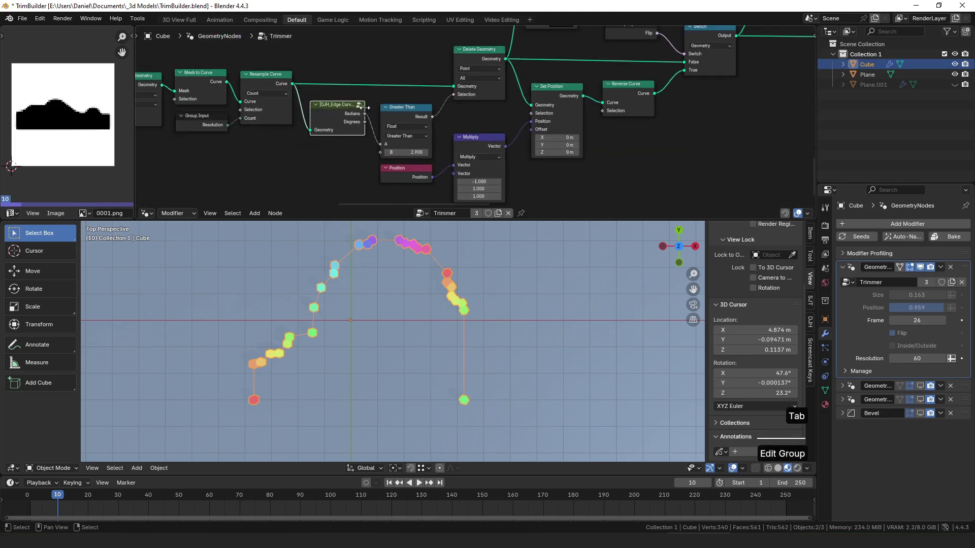
drag(363, 108, 367, 112)
click(399, 113)
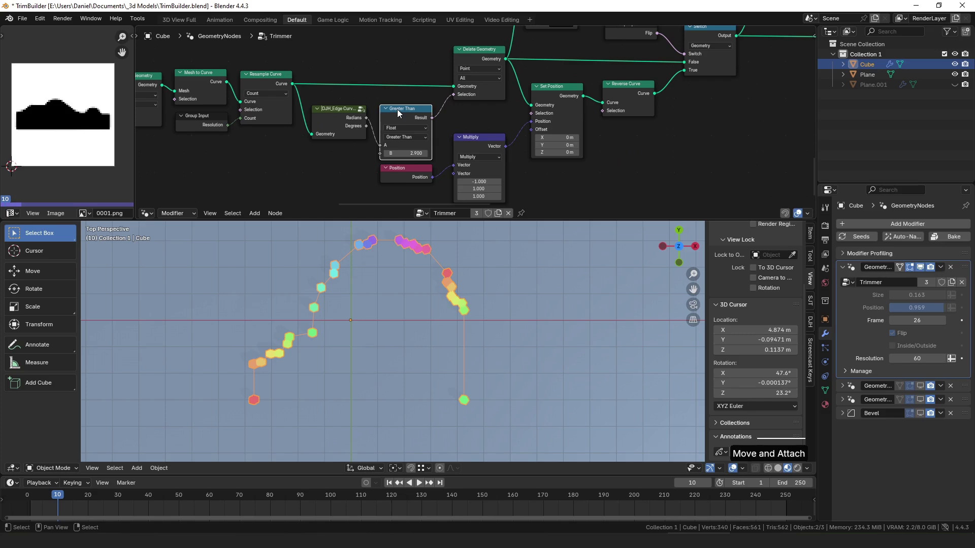
- Select the point-mode Delete Geometry node and move the Draw Point node higher above it
middle_drag(479, 101, 449, 168)
click(450, 62)
scroll(495, 82, down, 3)
middle_drag(496, 67, 474, 103)
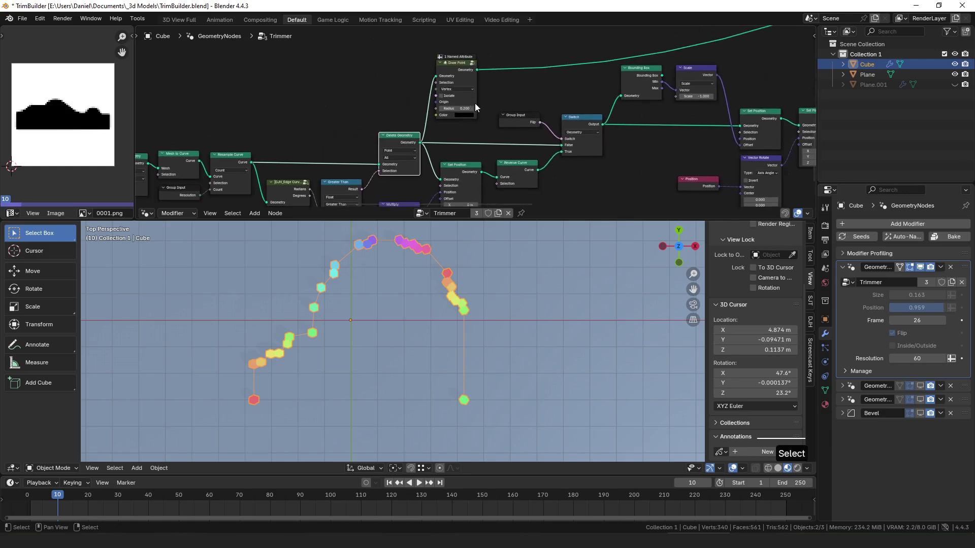
drag(456, 59, 458, 43)
middle_drag(446, 122, 463, 66)
scroll(426, 150, up, 5)
mouse_move(390, 167)
middle_down()
mouse_move(428, 94)
mouse_move(449, 104)
middle_up()
scroll(462, 87, down, 2)
scroll(465, 89, down, 1)
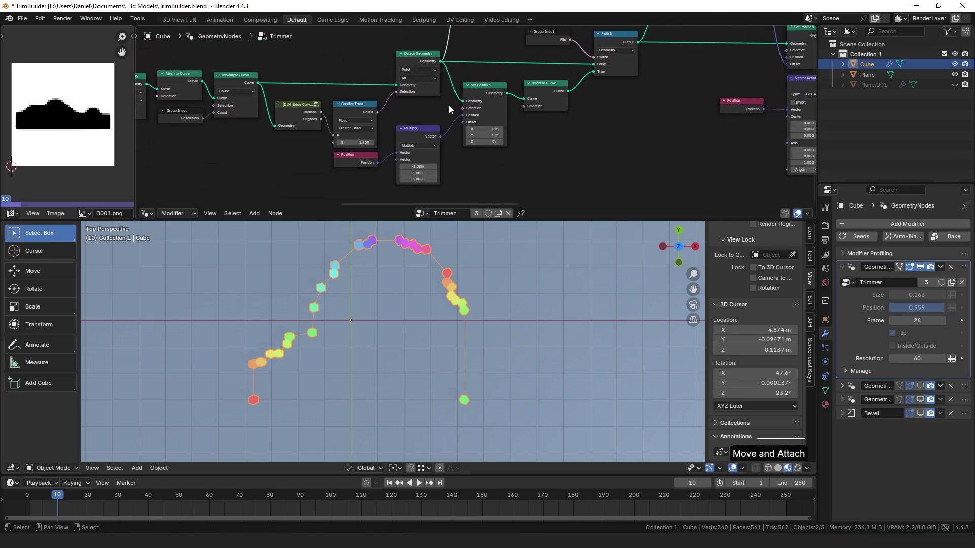
- Move the Set Position node between Delete Geometry and Reverse Curve slightly down
click(479, 89)
drag(480, 88, 479, 94)
middle_drag(609, 35, 579, 71)
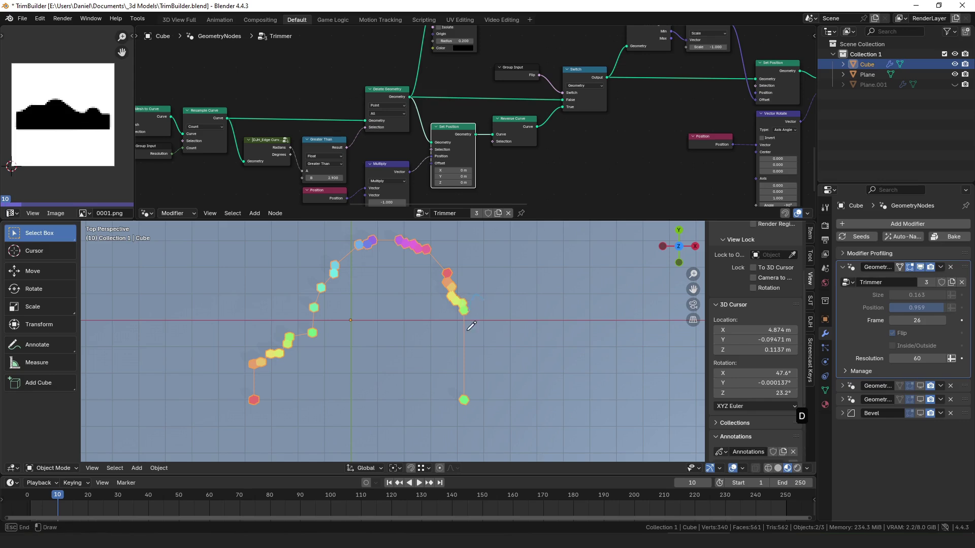
- Sketch annotation strokes along the profile's straight edge and across to its opposite side, and undo them
drag(480, 297, 474, 401)
mouse_move(462, 357)
mouse_down()
mouse_move(262, 361)
mouse_move(259, 287)
mouse_up()
key(ctrl+z)
key(ctrl+z)
key(ctrl+z)
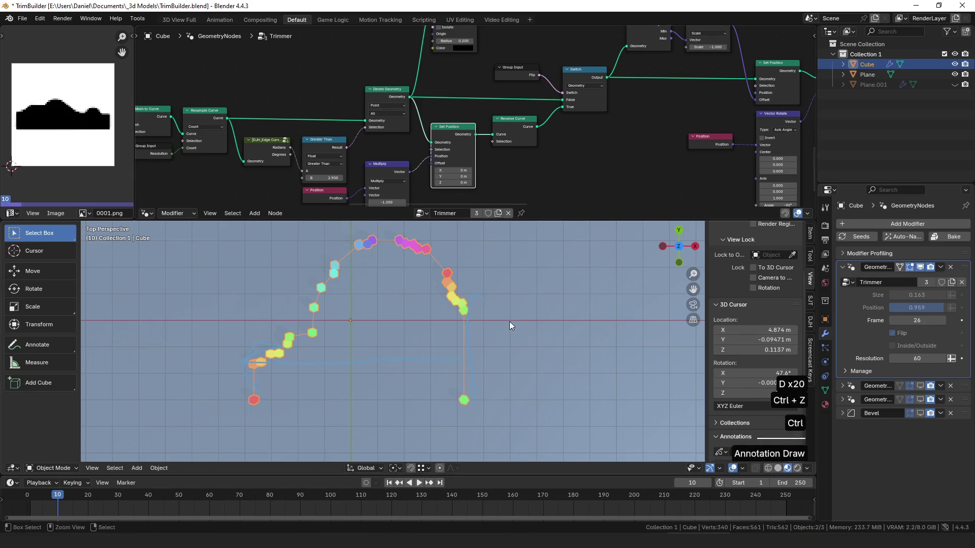
- Nudge the Set Position node again and select the Position node feeding the Multiply node
middle_drag(472, 168, 480, 127)
drag(459, 87, 460, 88)
scroll(430, 141, up, 2)
click(278, 174)
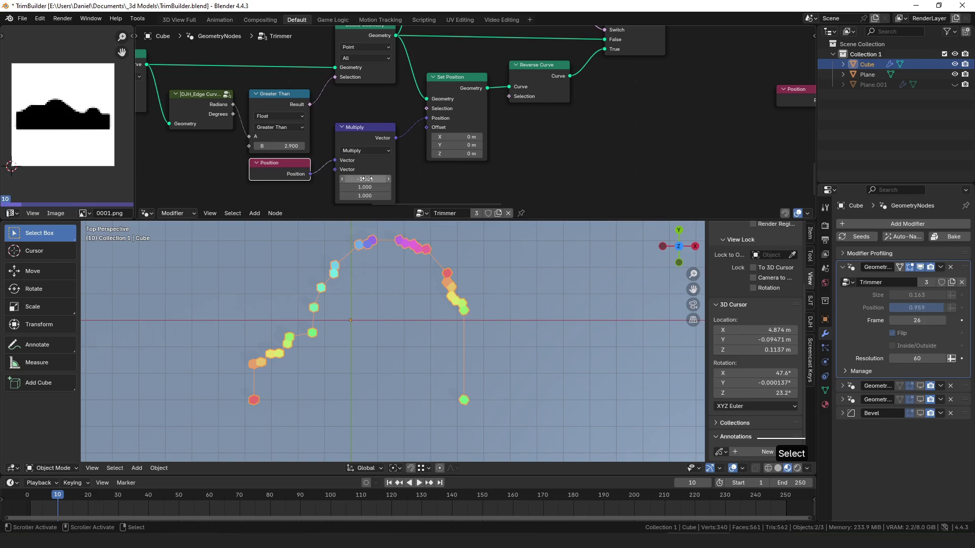
- Nudge the Set Position, Reverse Curve and Flip Group Input nodes slightly around the Switch node
drag(459, 82, 460, 81)
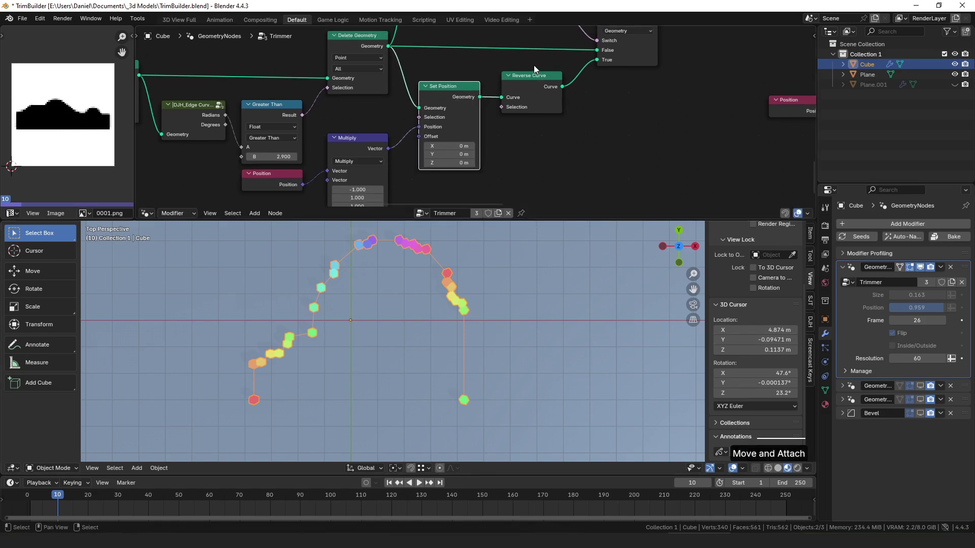
drag(533, 75, 530, 81)
middle_drag(572, 112, 548, 154)
scroll(556, 142, down, 5)
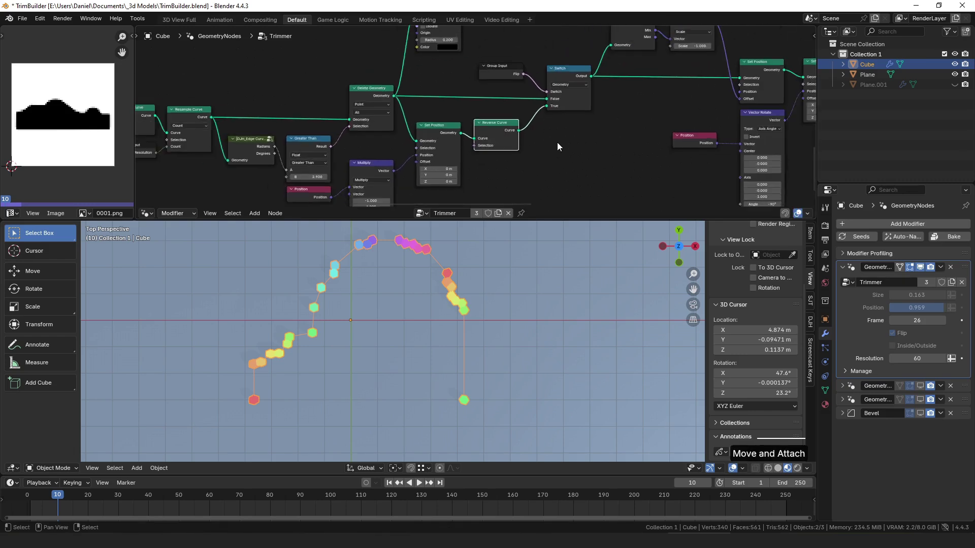
middle_drag(530, 107, 503, 159)
drag(470, 127, 466, 126)
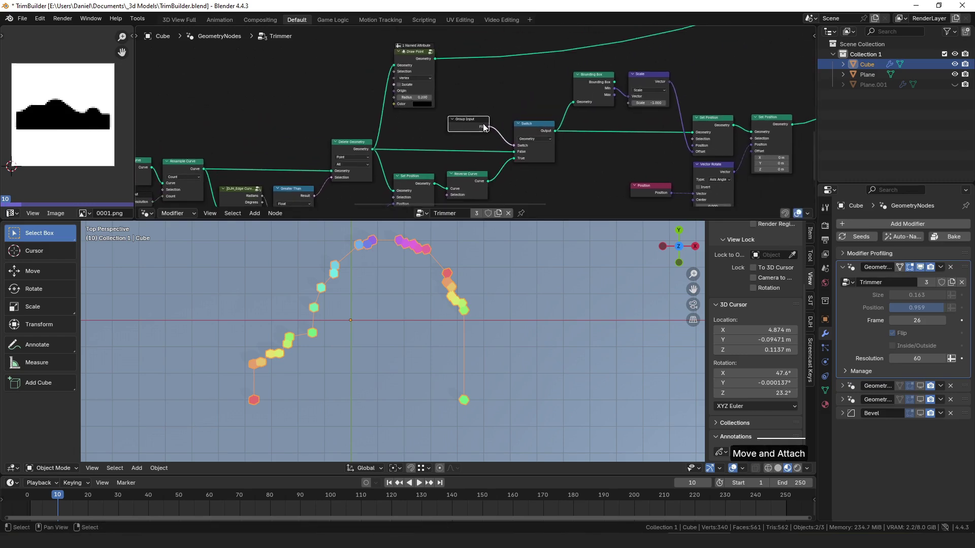
- Delete the Draw Point node and preview the Switch node's output with Flip enabled
click(437, 55)
key(x)
middle_drag(473, 131, 410, 92)
drag(410, 92, 403, 92)
ctrl+shift+click(462, 91)
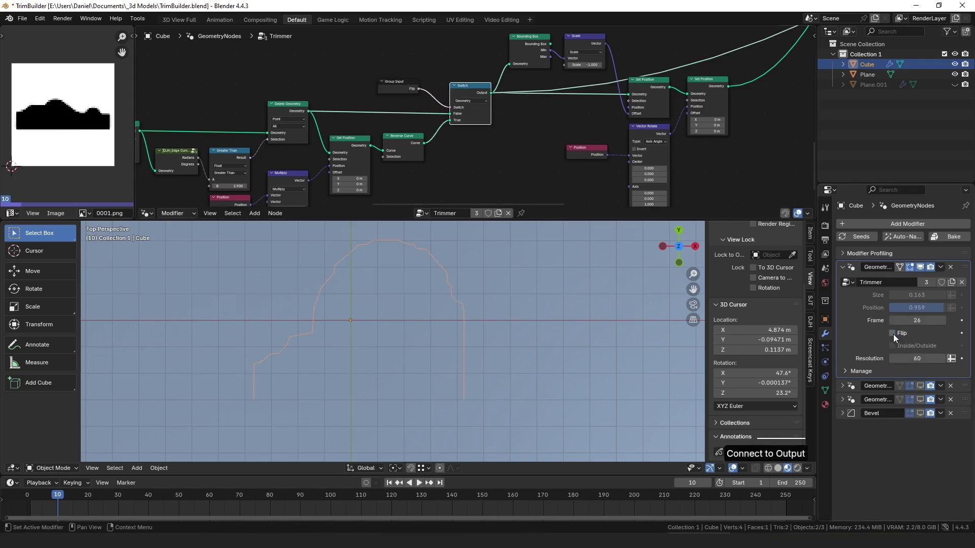
middle_drag(511, 79, 451, 108)
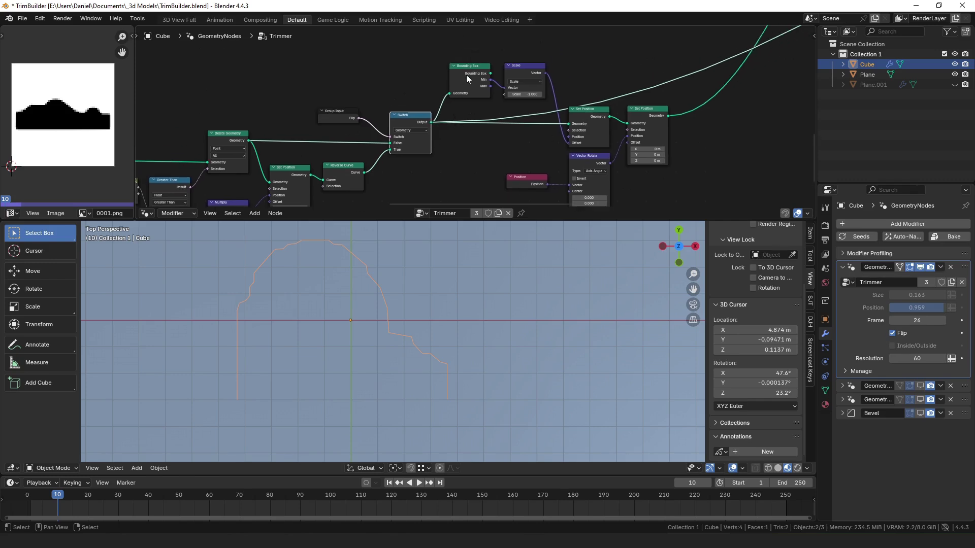
- Move the Bounding Box node slightly up and away from the Scale node it feeds
drag(466, 75, 466, 76)
middle_drag(459, 187, 422, 184)
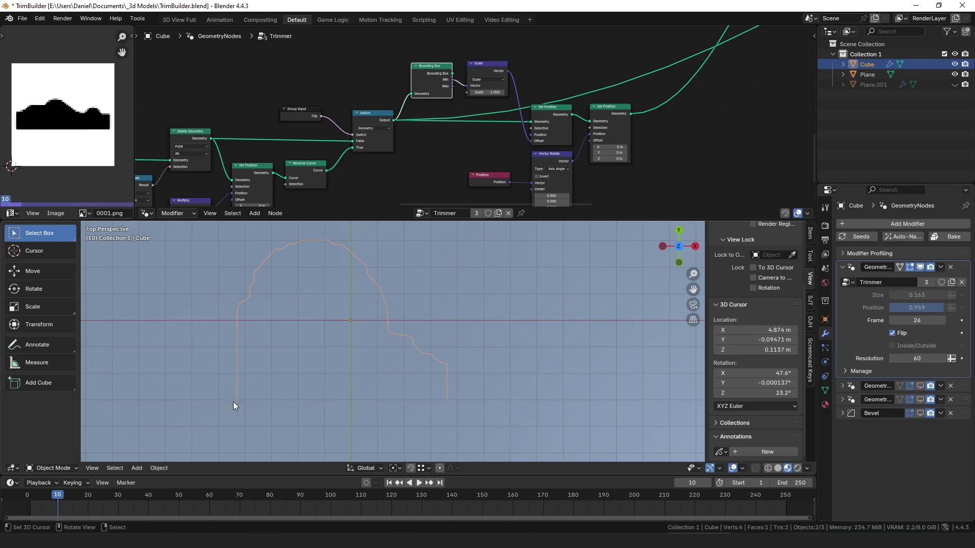
drag(433, 65, 409, 55)
scroll(464, 105, up, 2)
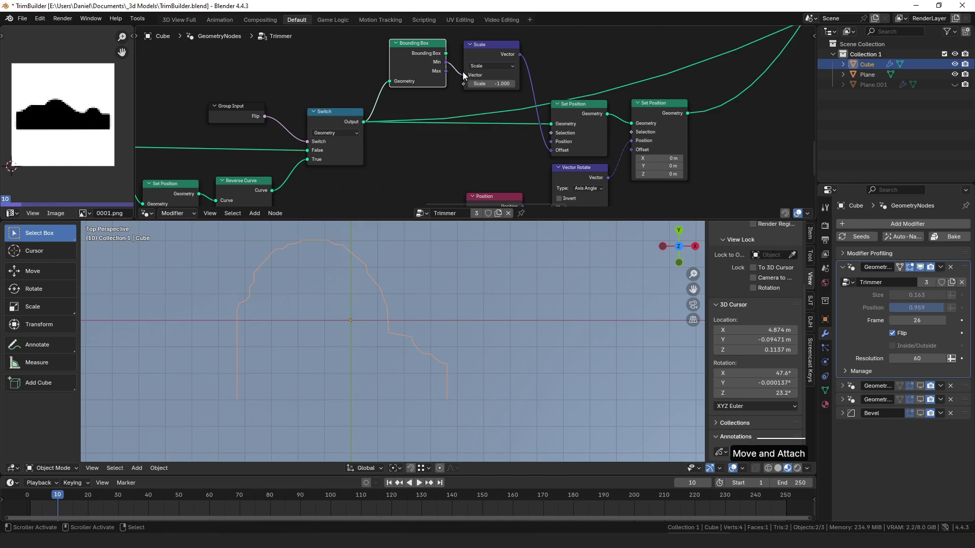
- Preview the output of the Set Position node offset by the scaled bounding box minimum, and nudge that node slightly up
middle_drag(462, 72, 440, 86)
click(502, 108)
key(o)
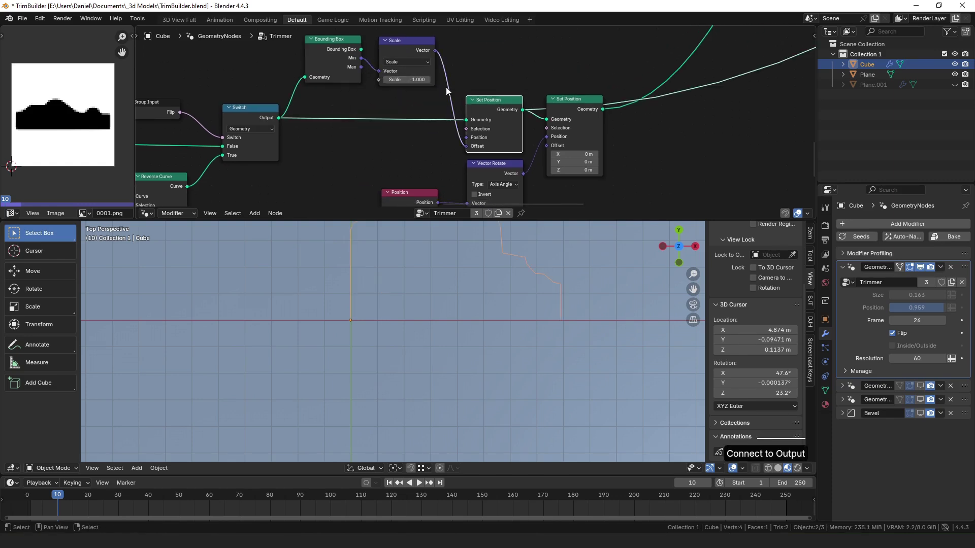
drag(488, 111, 487, 108)
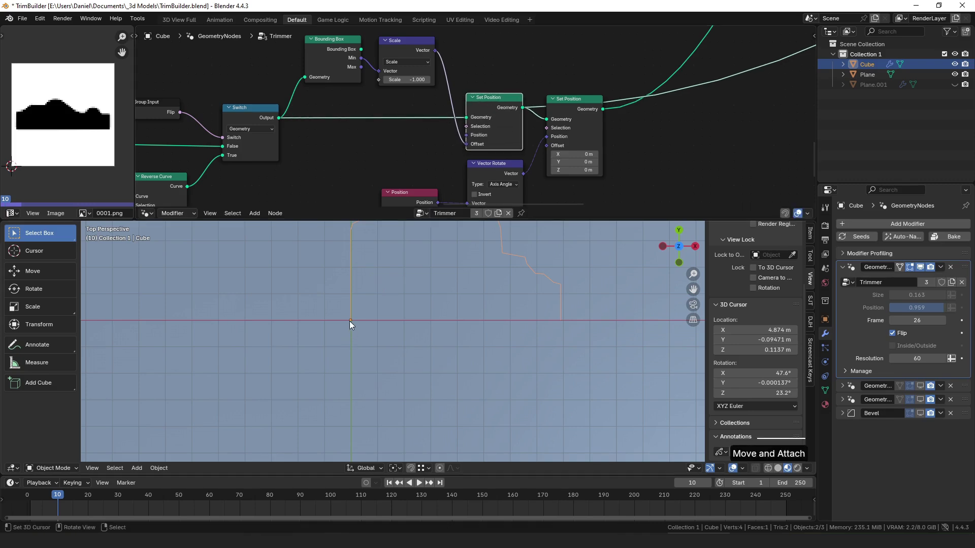
- Annotate a line from the lower corner of the previewed Switch output to the origin, and preview the first Set Position node again
alt+shift+click(267, 120)
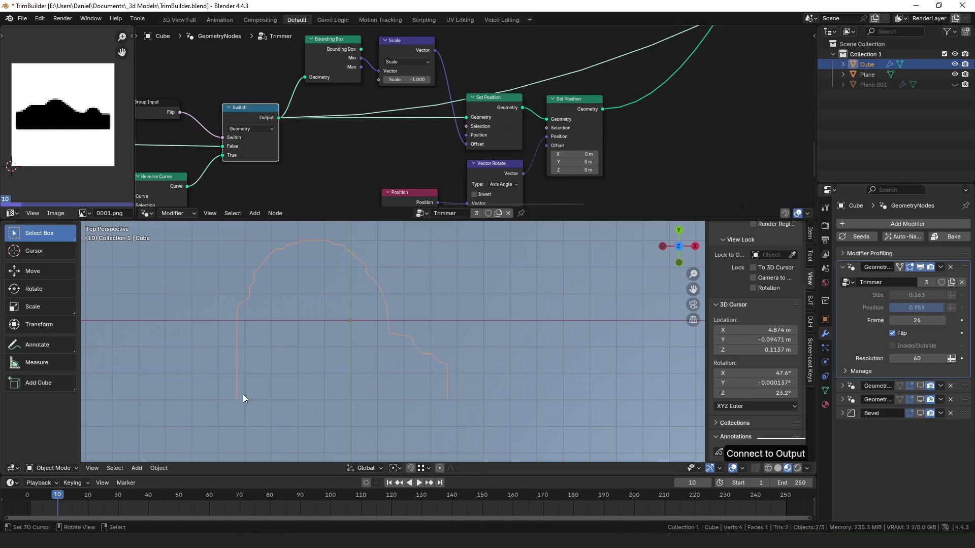
mouse_move(235, 399)
mouse_down()
mouse_move(352, 314)
mouse_move(351, 321)
mouse_up()
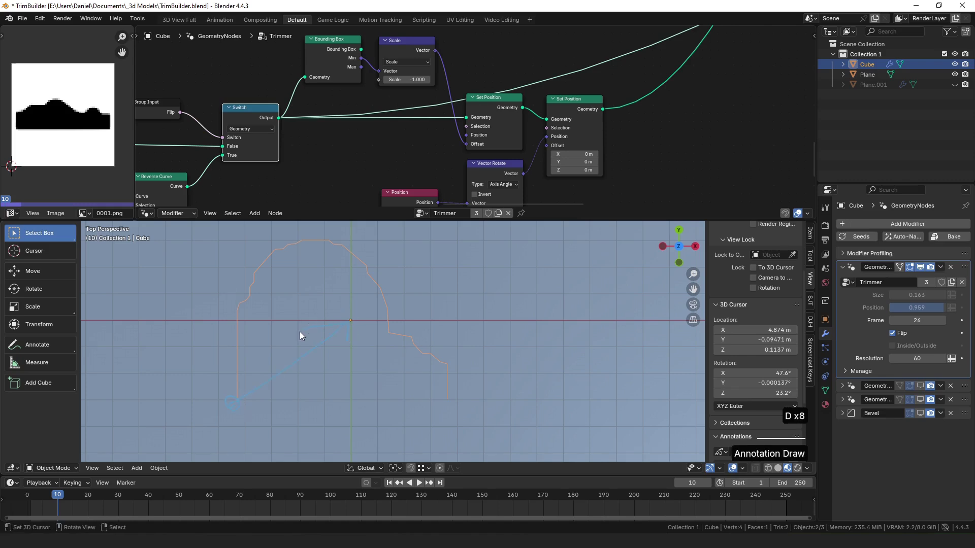
alt+shift+click(498, 102)
- Preview the Set Position node driven by Vector Rotate and compare its profile with the preceding Set Position output
scroll(564, 100, down, 3)
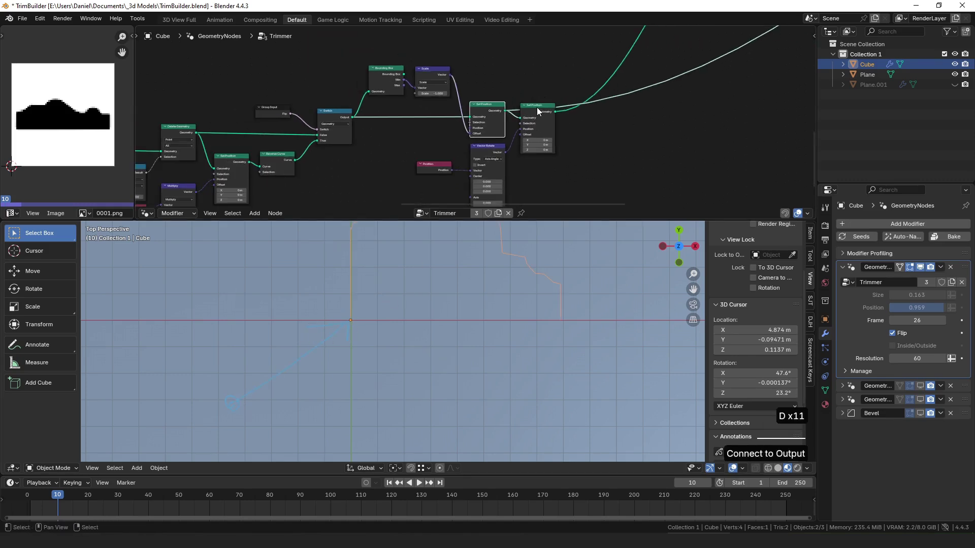
middle_drag(537, 108, 516, 80)
alt+shift+click(520, 75)
scroll(519, 76, down, 1)
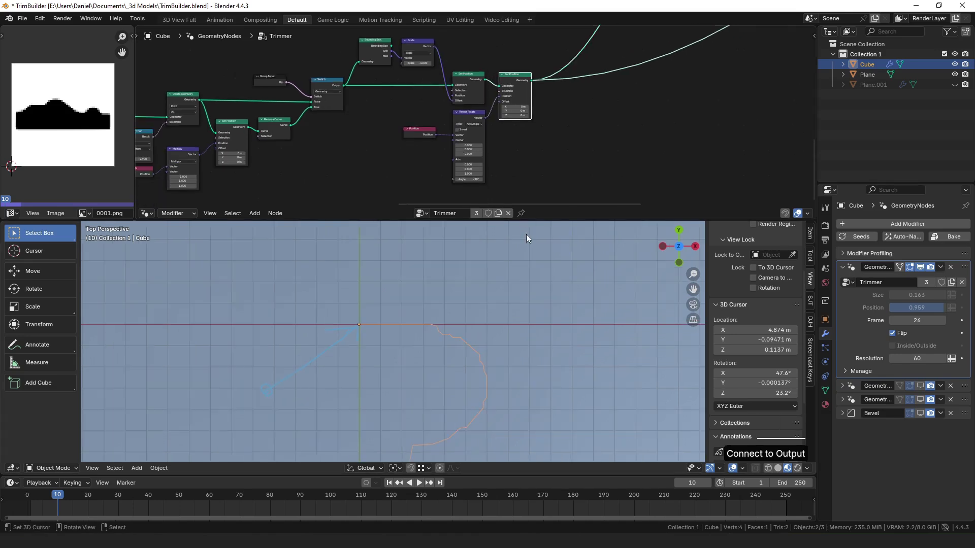
scroll(487, 343, down, 5)
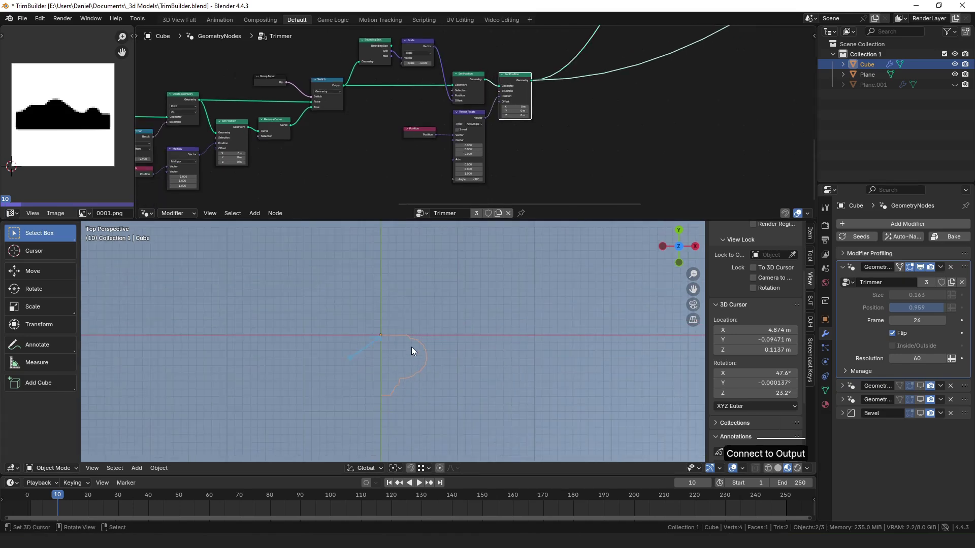
scroll(504, 79, up, 1)
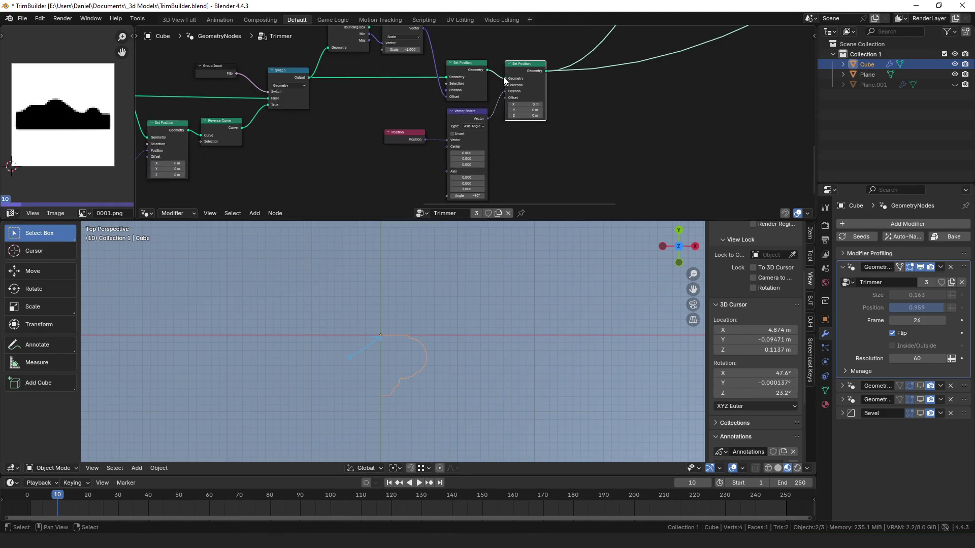
alt+shift+click(466, 64)
alt+shift+click(516, 61)
- Look over the Trimmer node tree from its start toward the final output nodes
scroll(504, 131, down, 3)
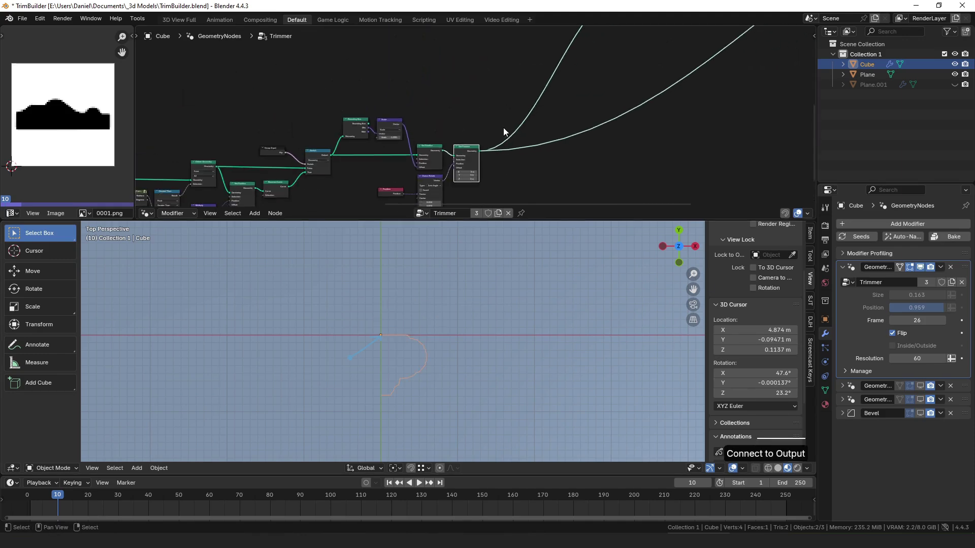
scroll(504, 132, down, 6)
middle_drag(579, 91, 462, 200)
middle_drag(517, 130, 406, 129)
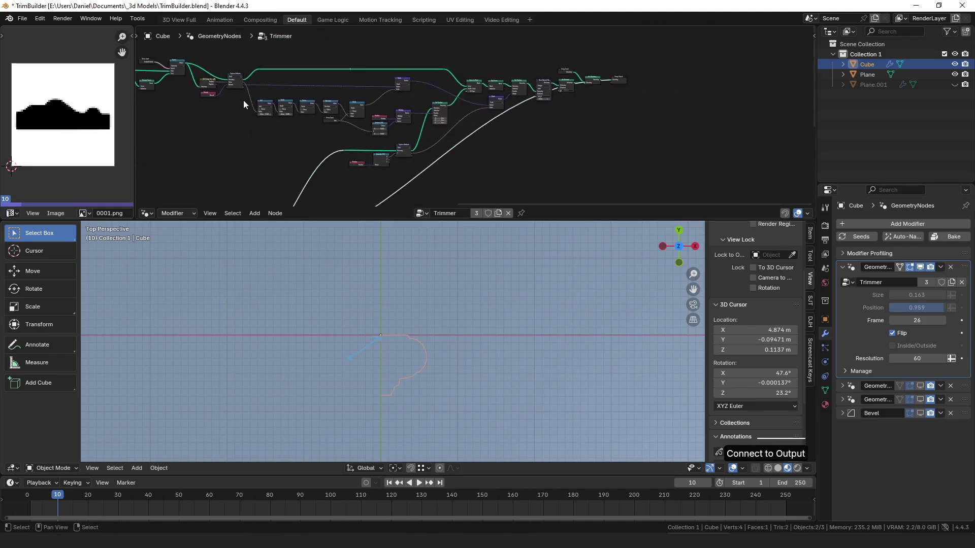
middle_drag(254, 104, 571, 126)
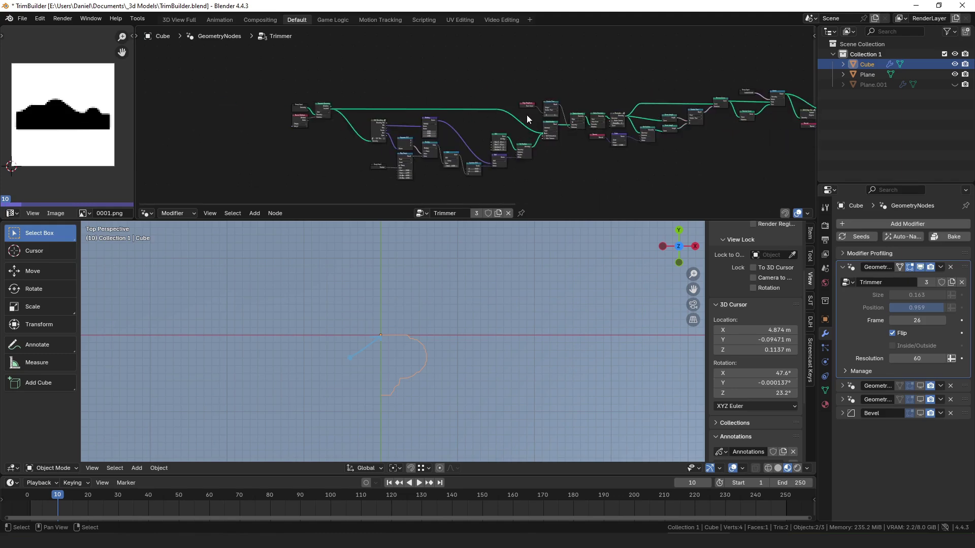
ctrl+scroll(530, 122, down, 5)
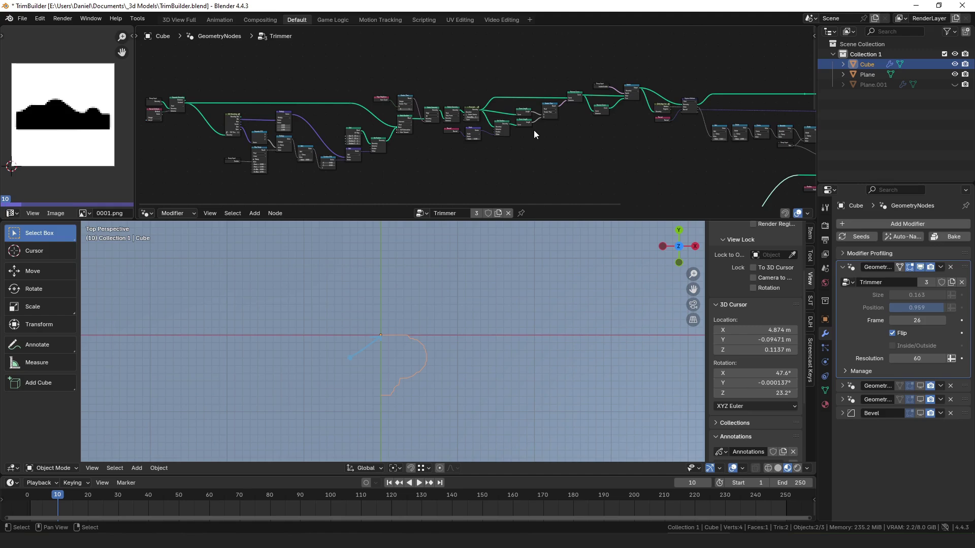
ctrl+scroll(458, 108, down, 4)
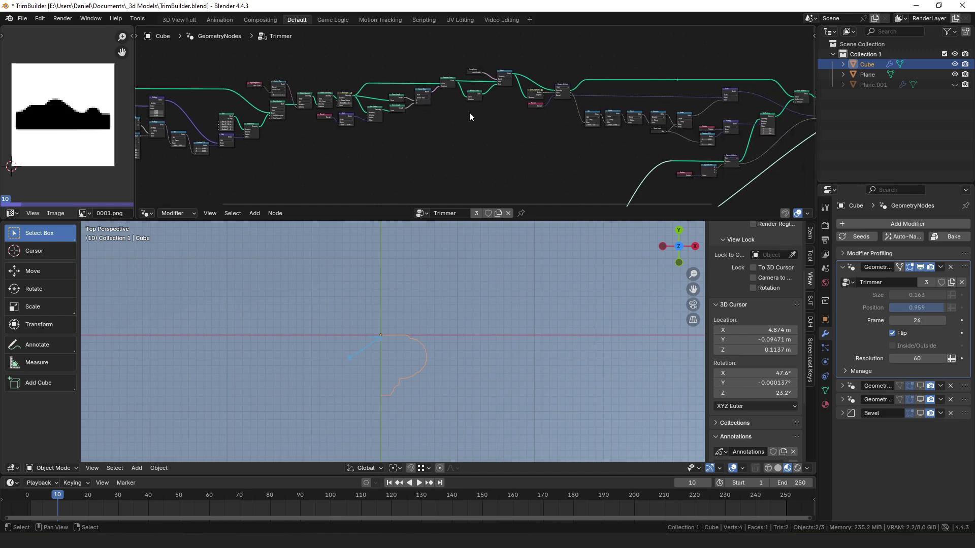
- Preview the Curve to Mesh node's output and inspect the generated trim mesh in perspective
scroll(467, 112, up, 6)
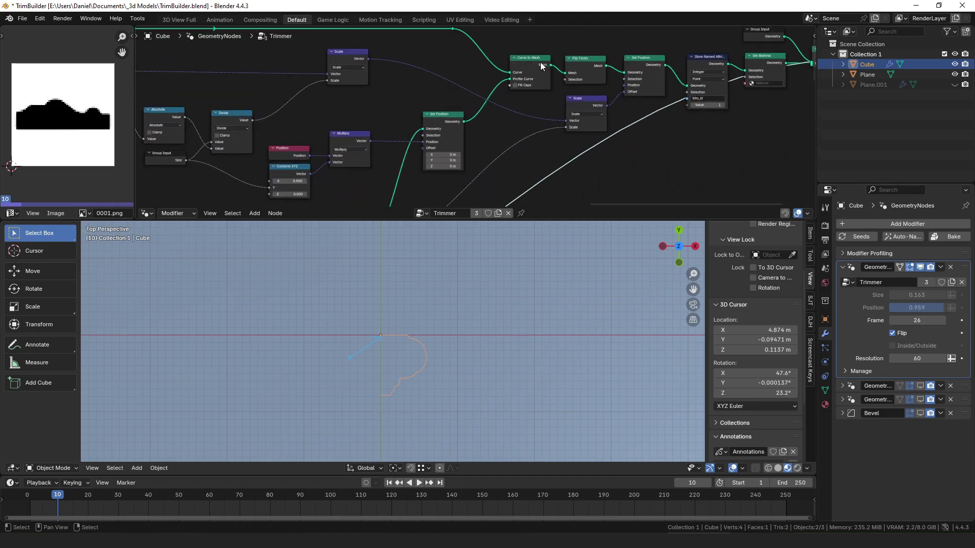
scroll(476, 116, up, 2)
middle_drag(524, 111, 434, 105)
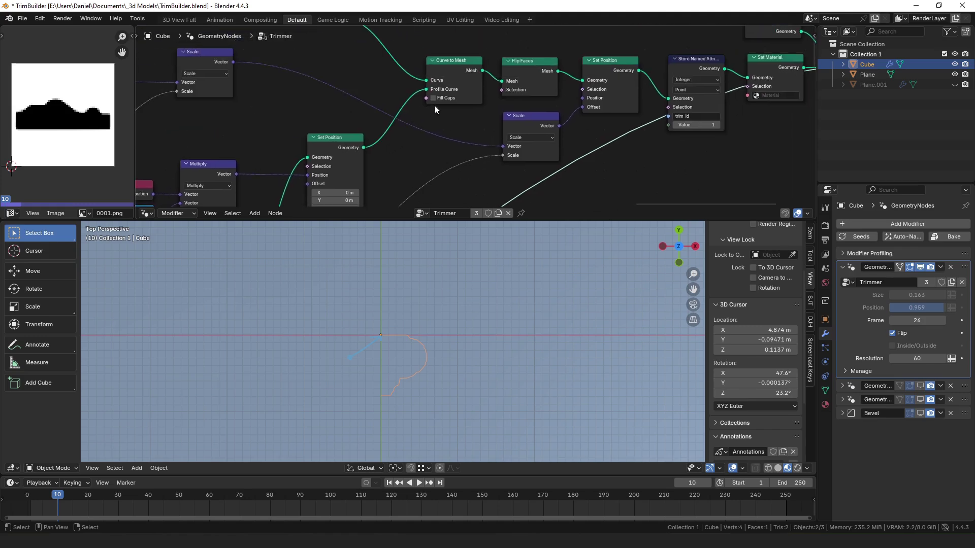
ctrl+shift+click(462, 65)
middle_drag(406, 315, 416, 291)
middle_drag(347, 288, 490, 297)
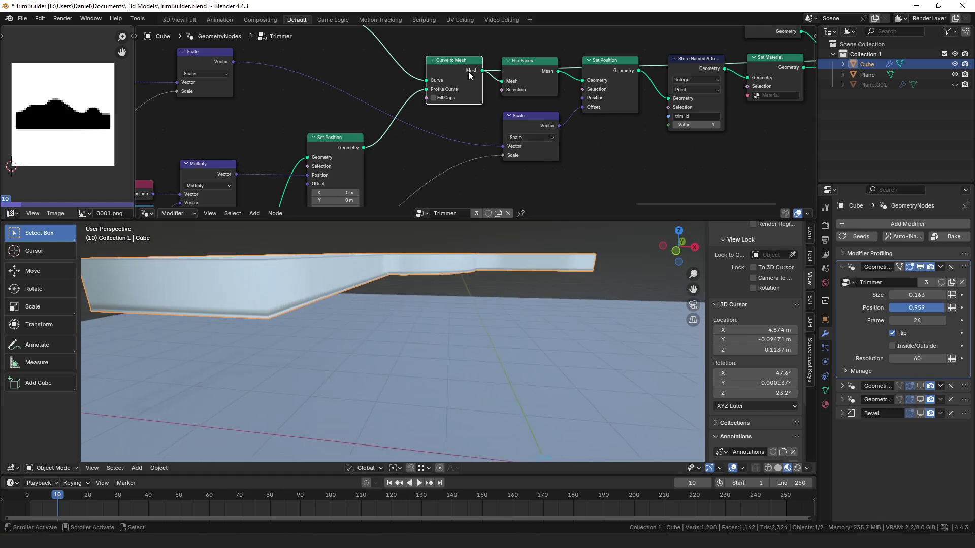
- Connect the Join Geometry node to the output to show the complete wall with its trim
middle_drag(495, 68, 397, 72)
middle_drag(544, 62, 418, 77)
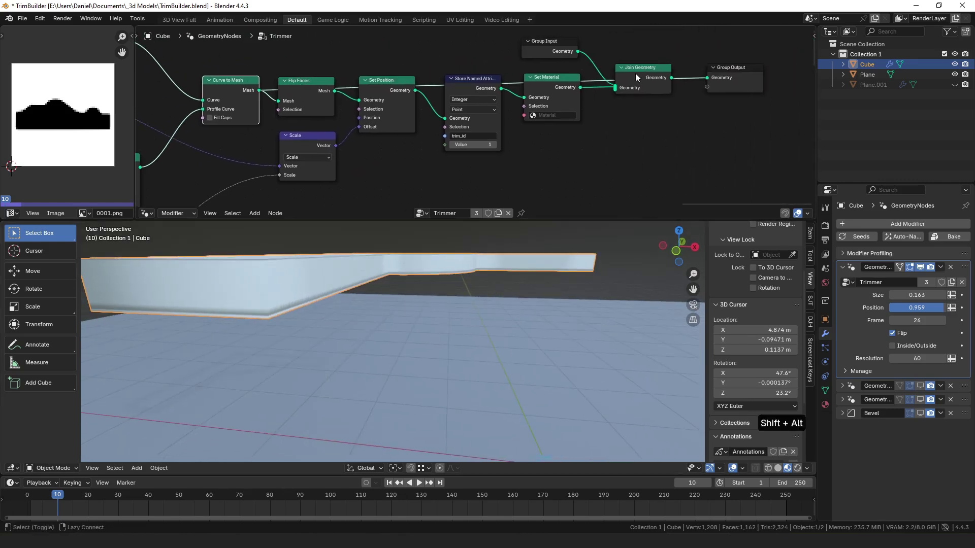
alt+shift+click(651, 71)
scroll(482, 379, down, 5)
middle_drag(483, 379, 464, 351)
- Enable viewport display for the other two Geometry Nodes modifiers and the Bevel modifier
click(920, 386)
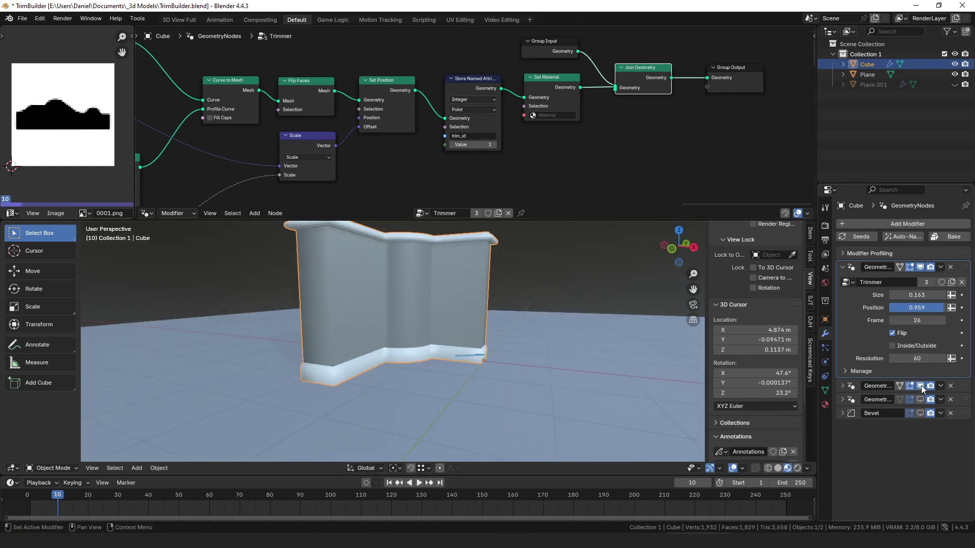
click(919, 399)
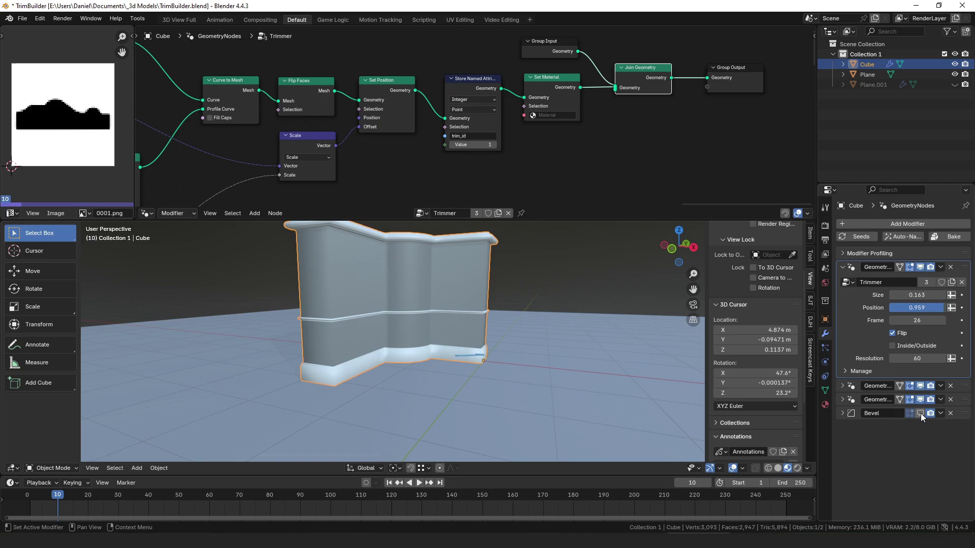
click(920, 414)
scroll(581, 356, up, 8)
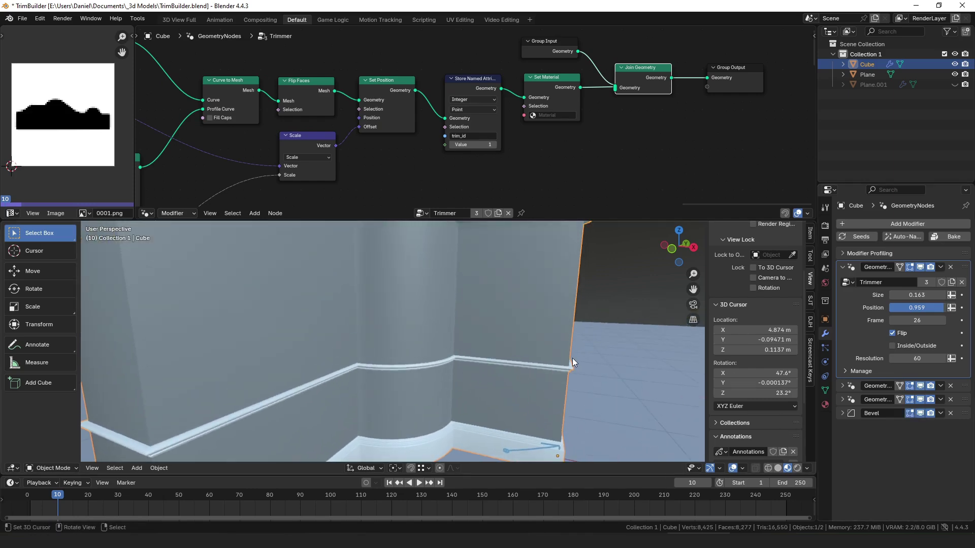
scroll(574, 356, down, 4)
mouse_move(555, 347)
middle_down()
mouse_move(501, 352)
mouse_move(539, 347)
middle_up()
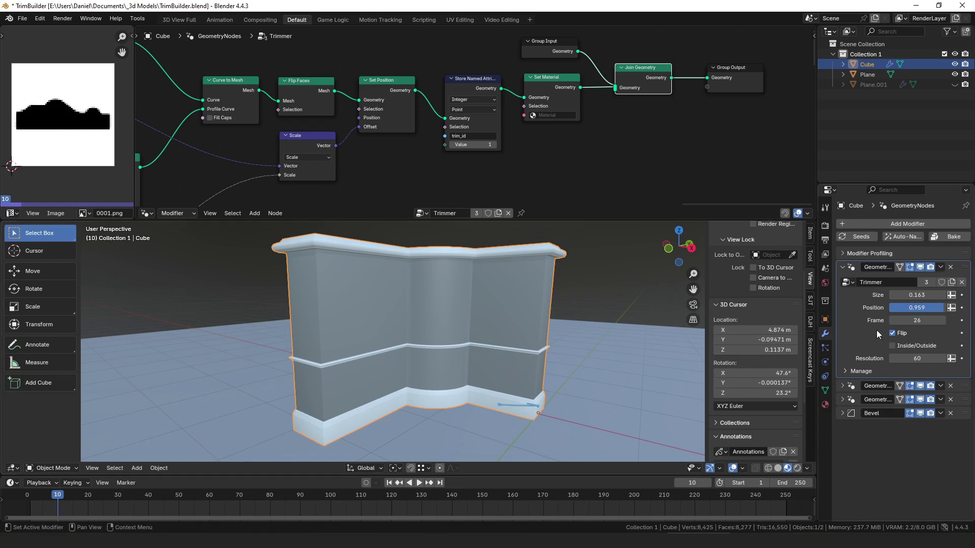
- Set the first Trimmer modifier's Frame value to 21 to change the upper trim's profile
click(892, 320)
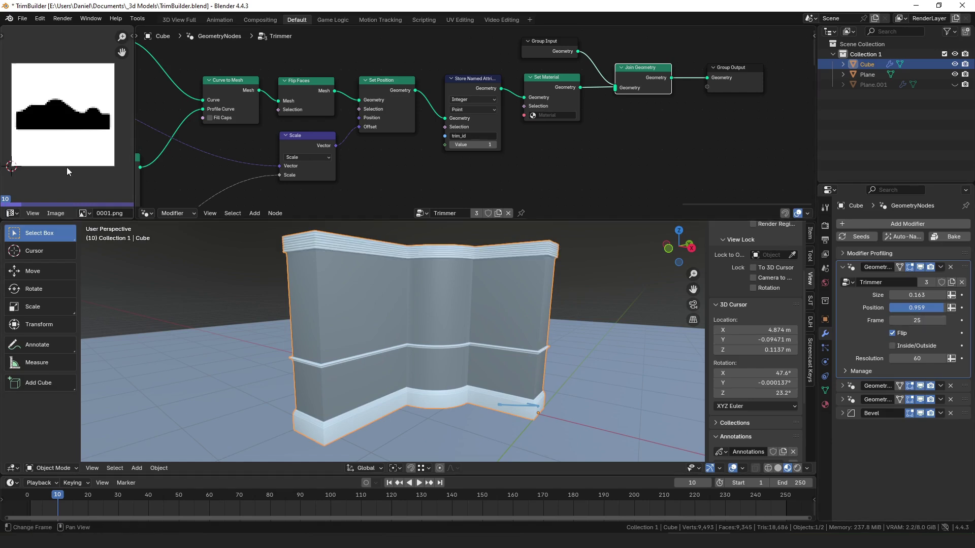
click(892, 320)
click(893, 321)
click(892, 320)
click(892, 321)
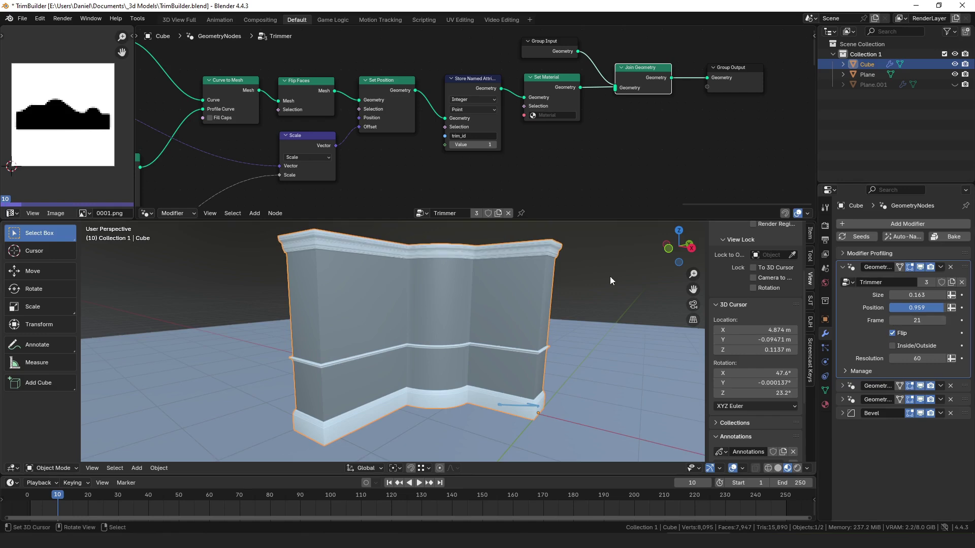
- Examine the upper trim's profile and corners up close, and view the whole trimmed wall from several angles
scroll(515, 344, up, 8)
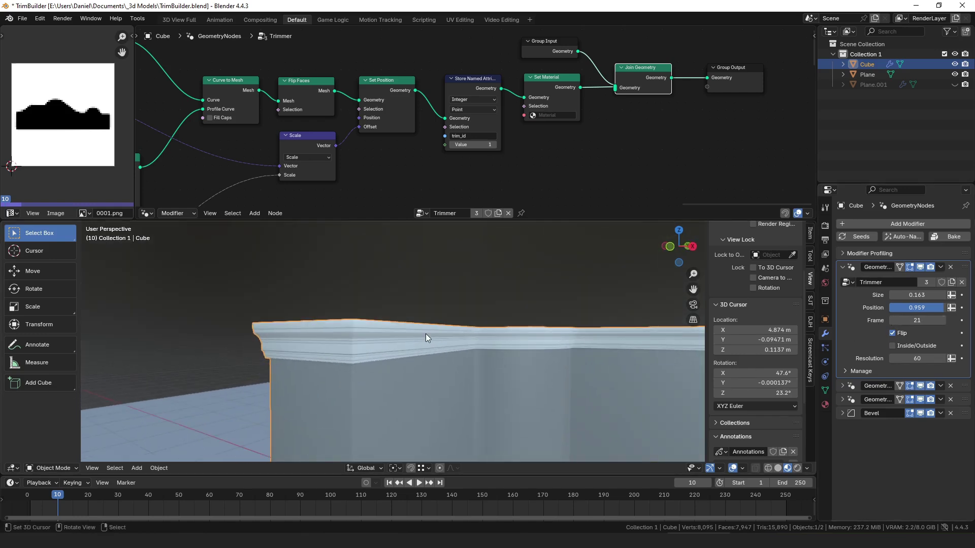
scroll(427, 333, up, 3)
middle_drag(477, 327, 502, 328)
scroll(544, 334, up, 4)
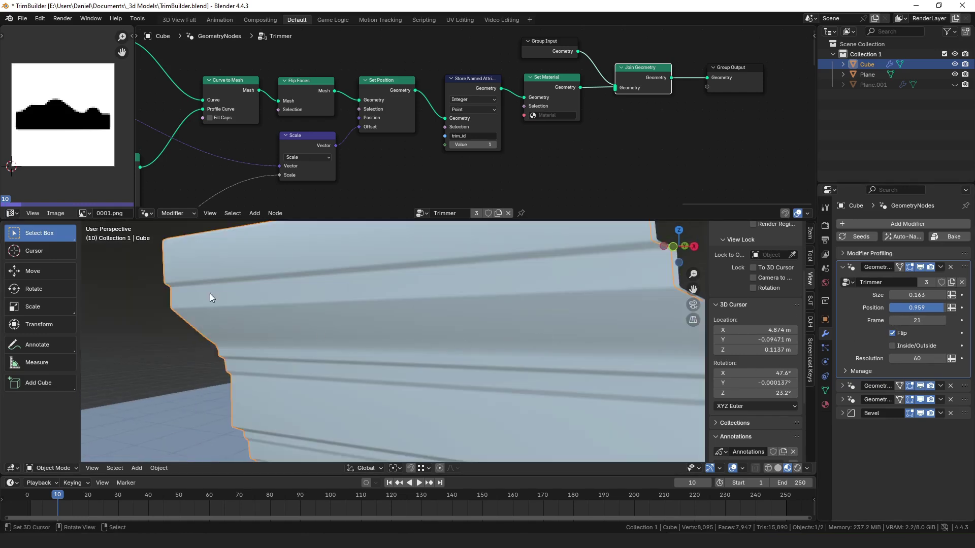
scroll(324, 379, down, 5)
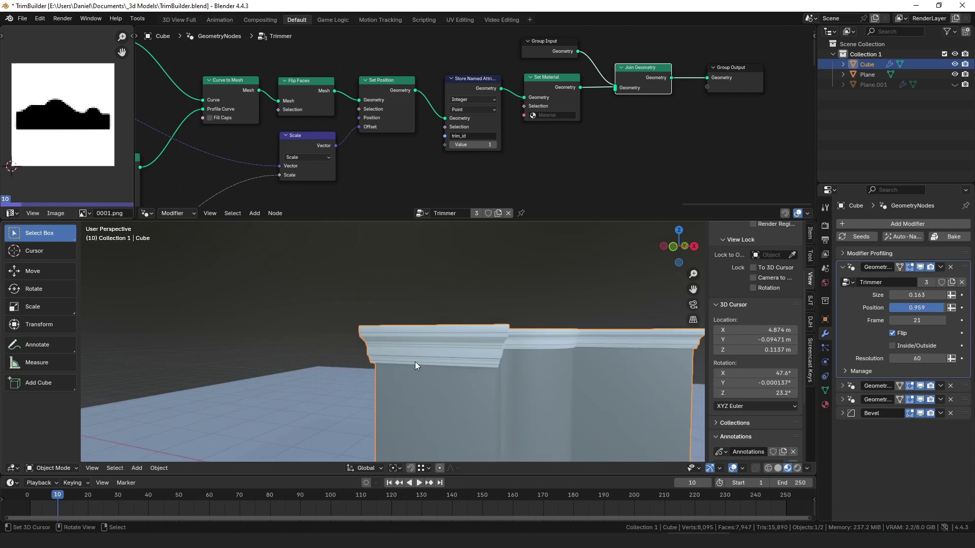
middle_drag(415, 361, 478, 333)
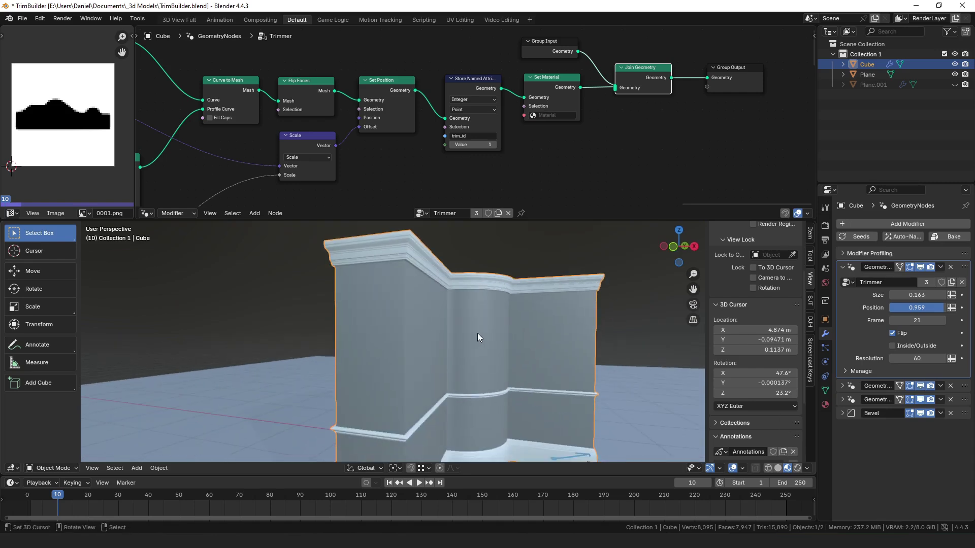
scroll(477, 333, down, 3)
middle_drag(484, 331, 473, 337)
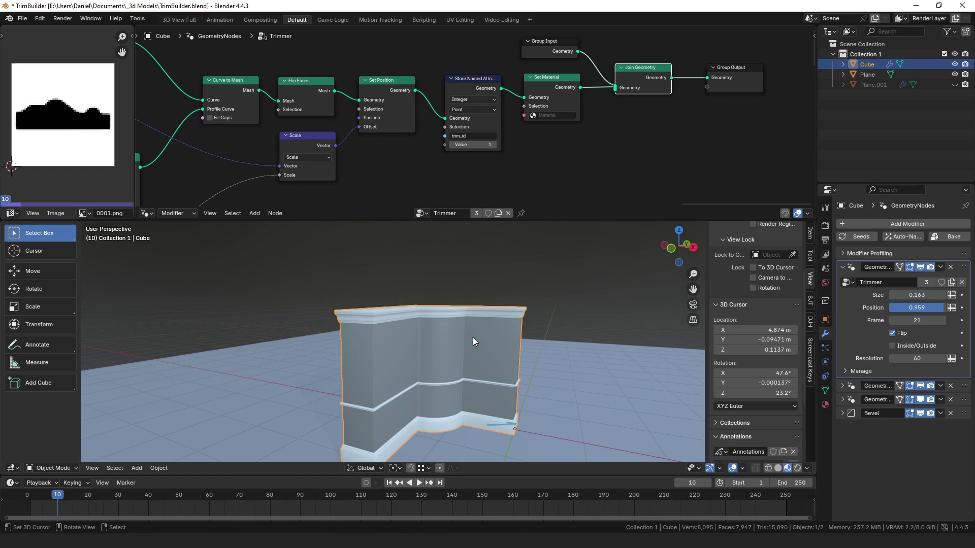
middle_drag(504, 371, 486, 333)
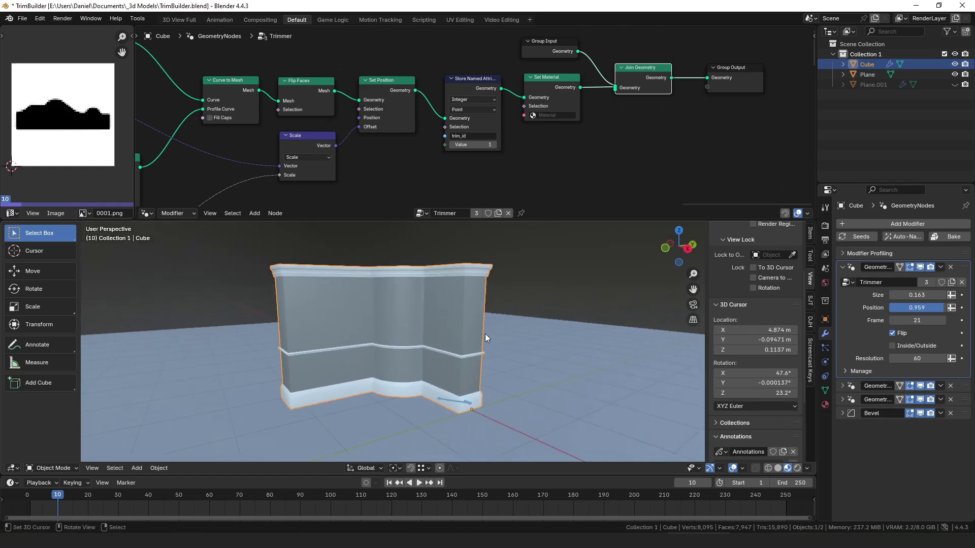